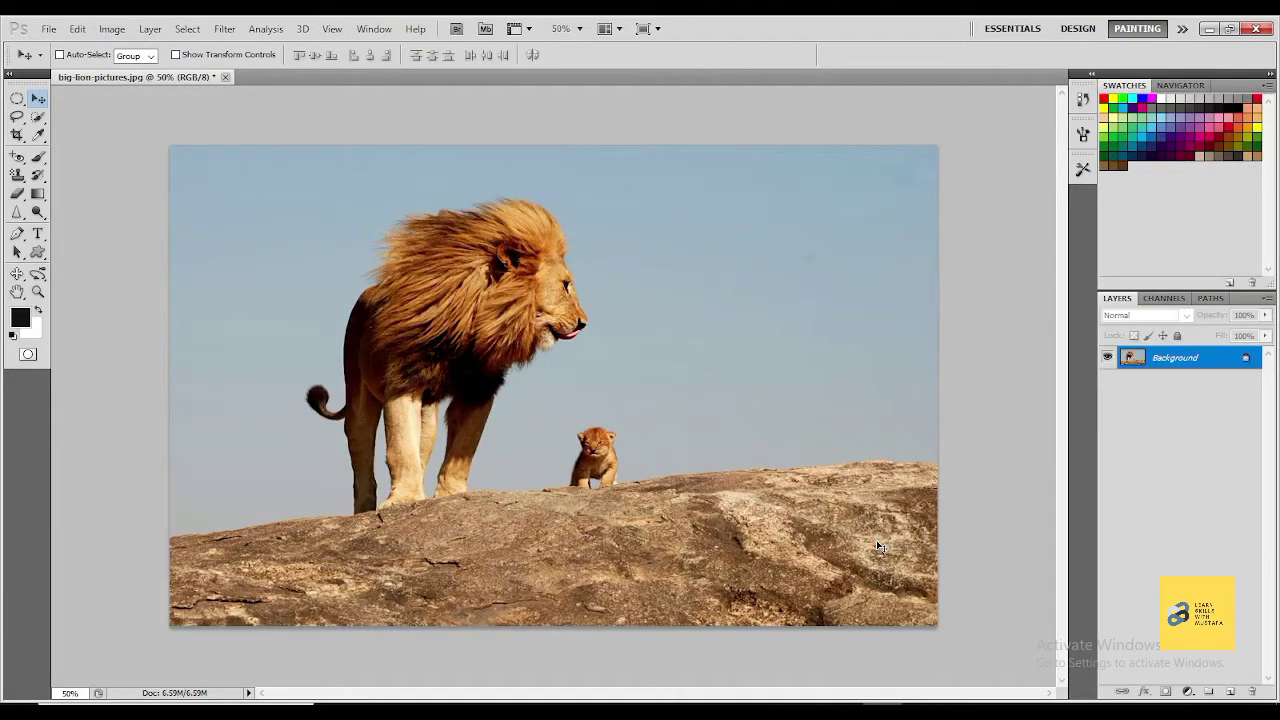
# Switch to the Red Eye Tool (50% pupil size, 50% darken amount) and reveal the healing-tools flyout.
pyautogui.click(17, 158)
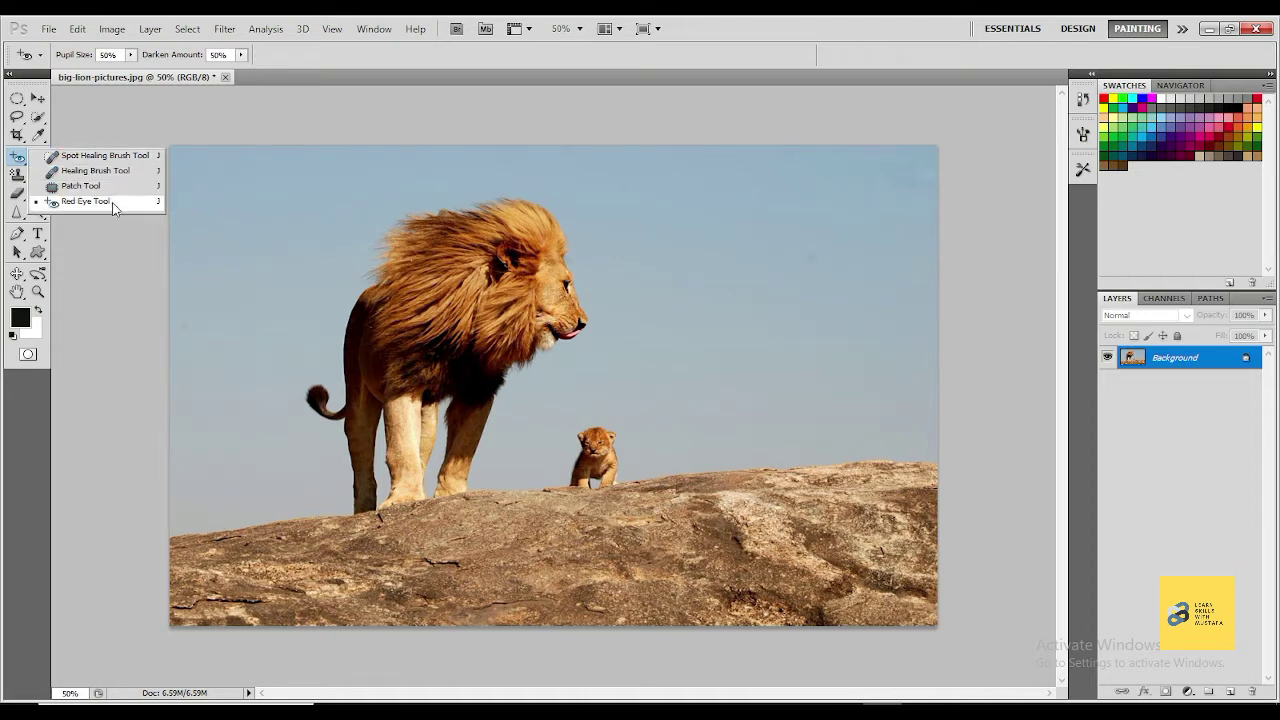
pyautogui.click(113, 207)
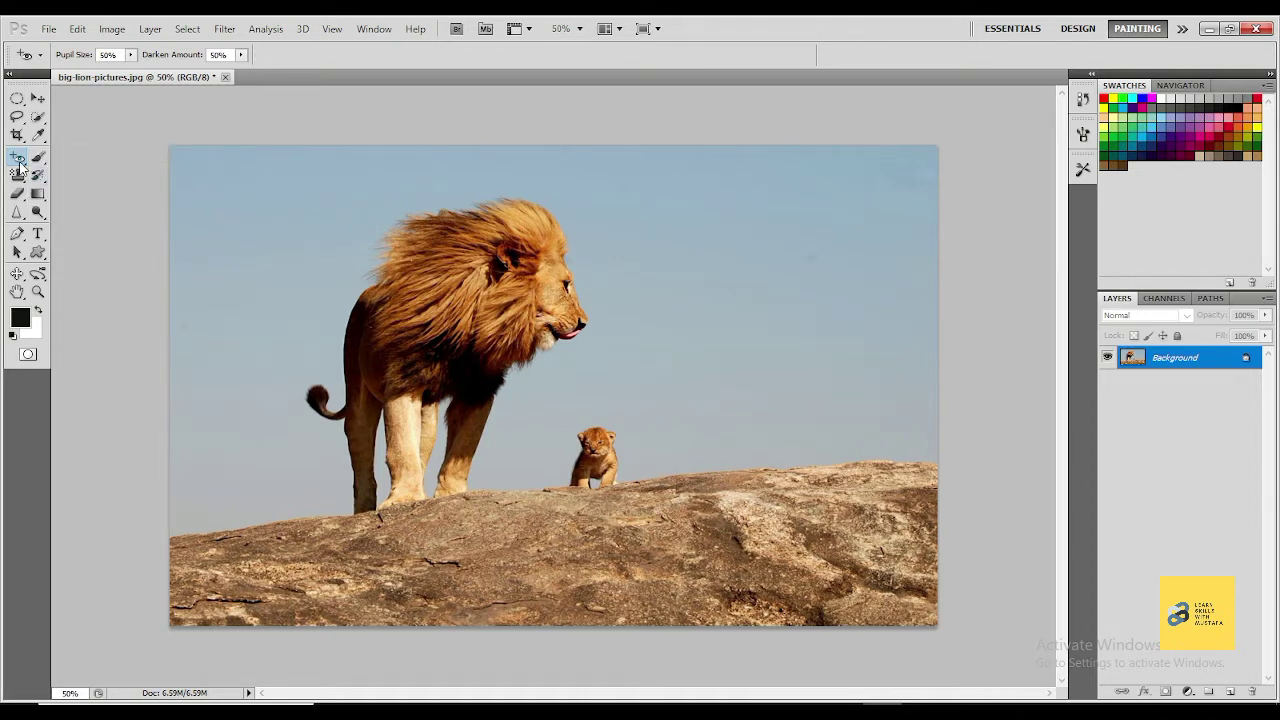
pyautogui.rightClick(18, 160)
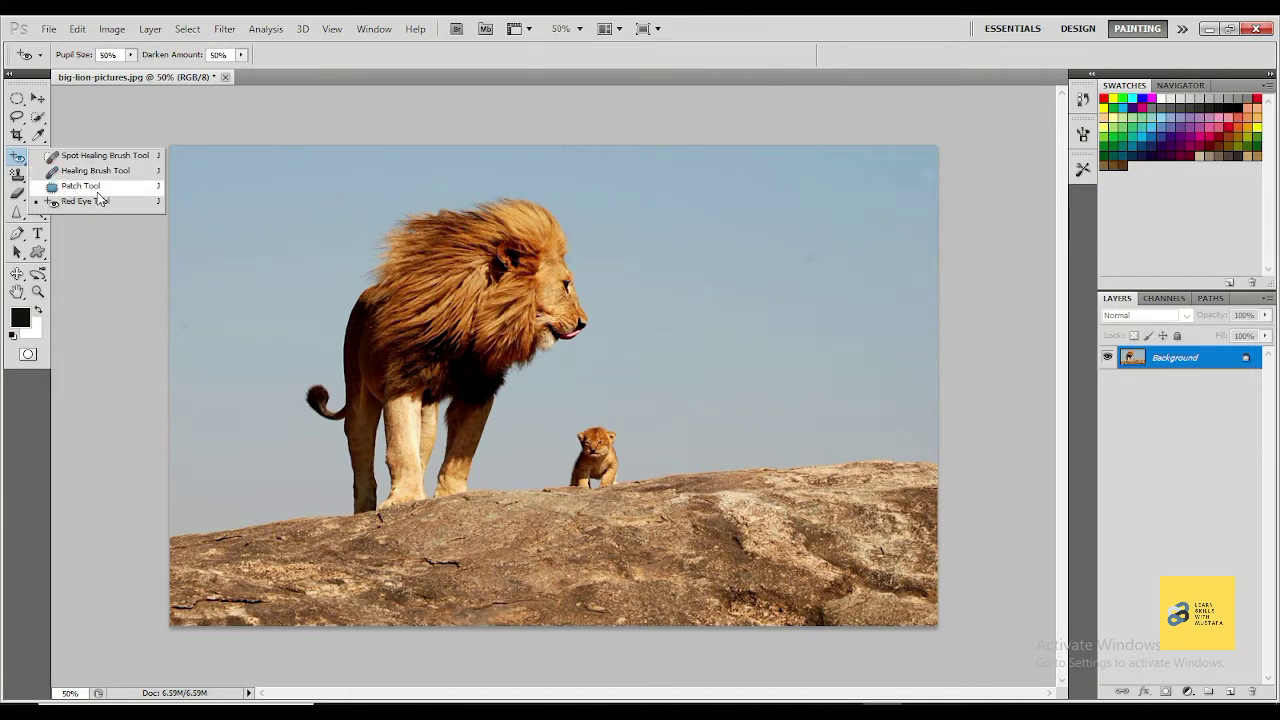
# Patch out the lion cub on the rock with sky and rock from the right, then deselect.
pyautogui.click(95, 189)
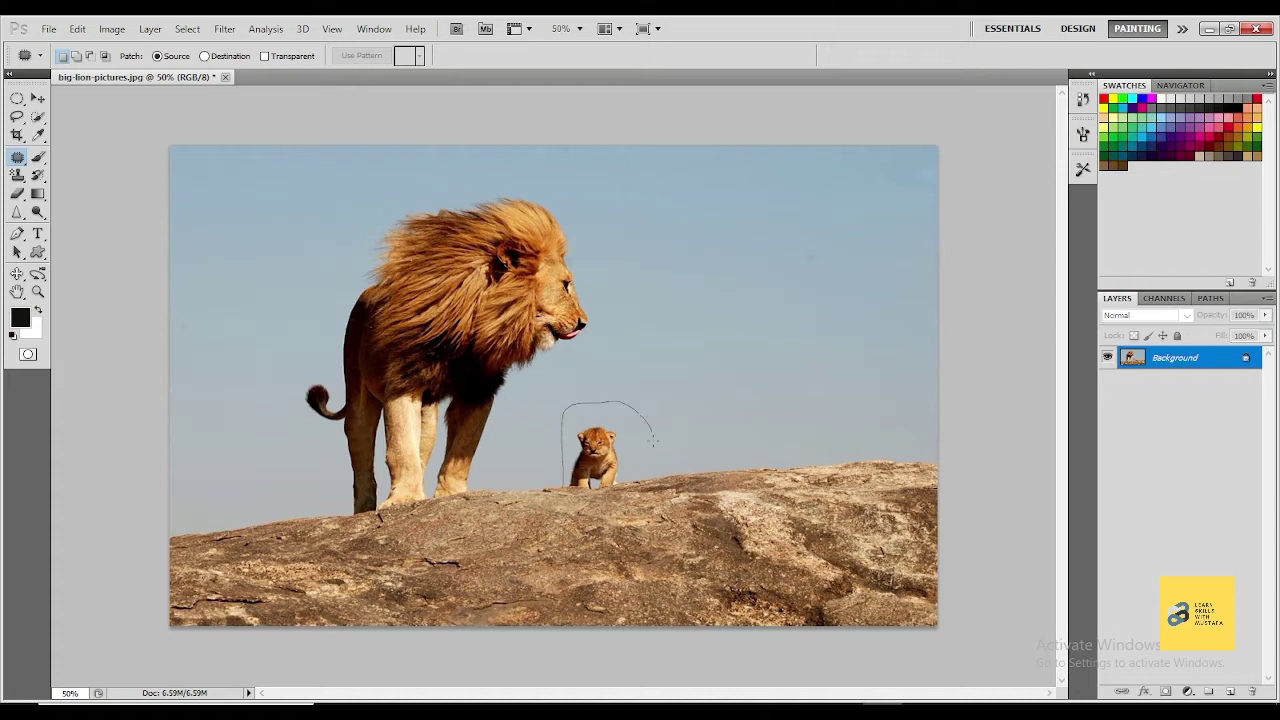
pyautogui.moveTo(560, 485); pyautogui.dragTo(741, 447)
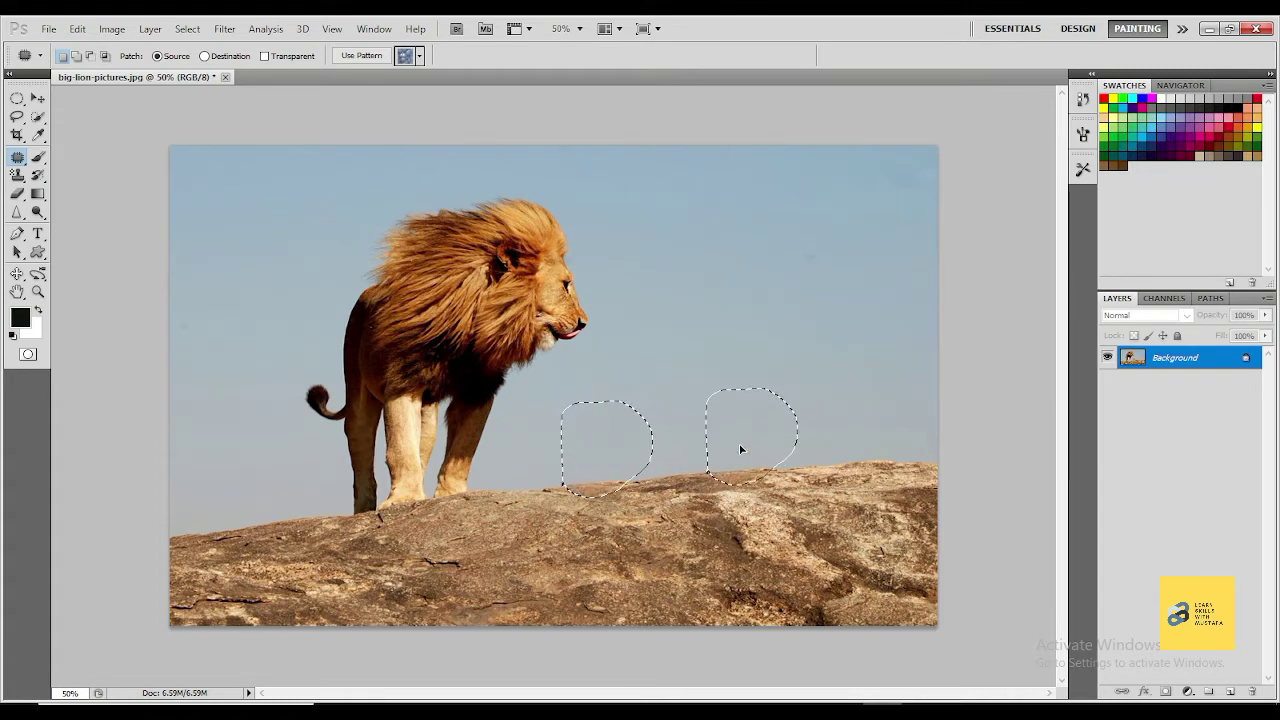
pyautogui.moveTo(741, 447); pyautogui.dragTo(735, 444)
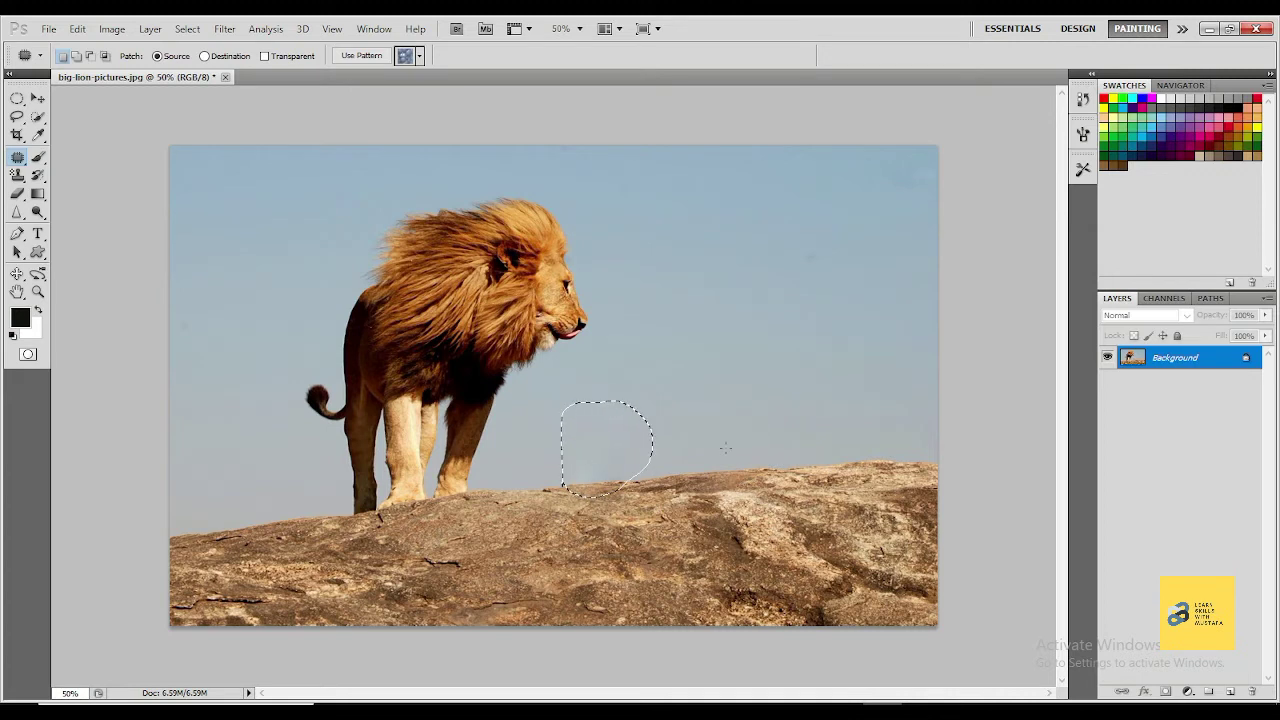
pyautogui.hotkey('ctrl', 'd')
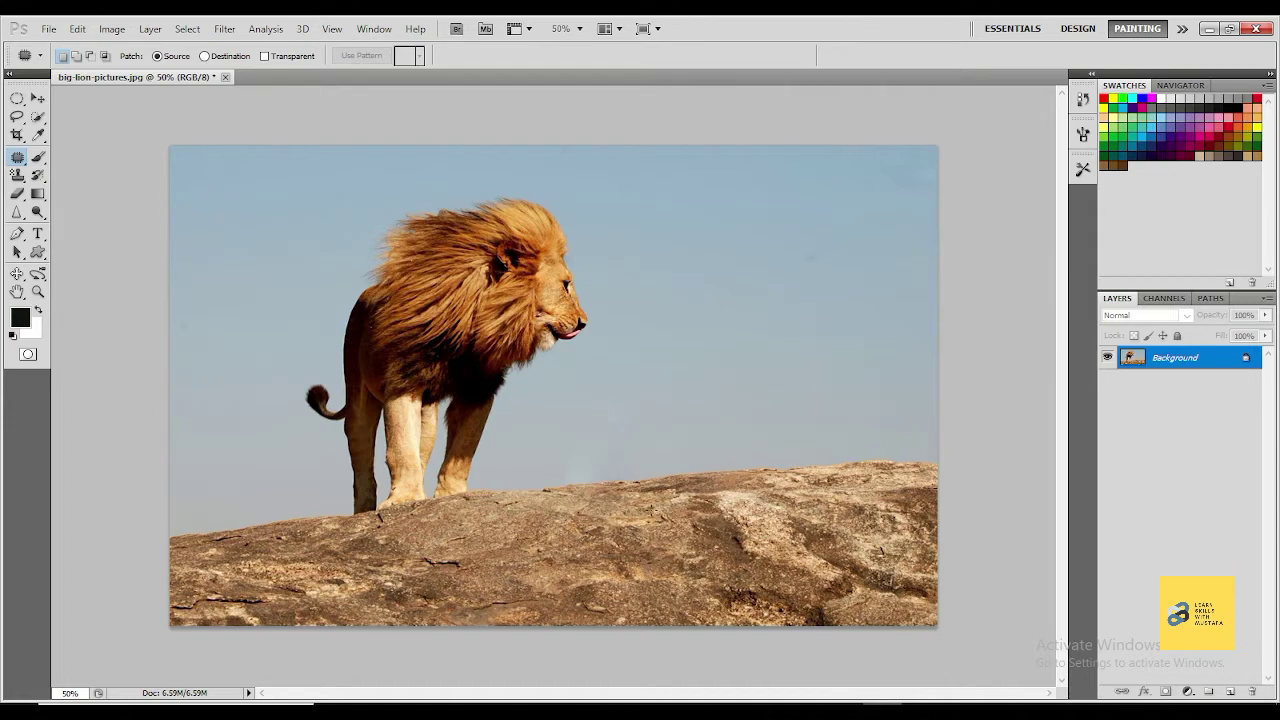
pyautogui.click(48, 28)
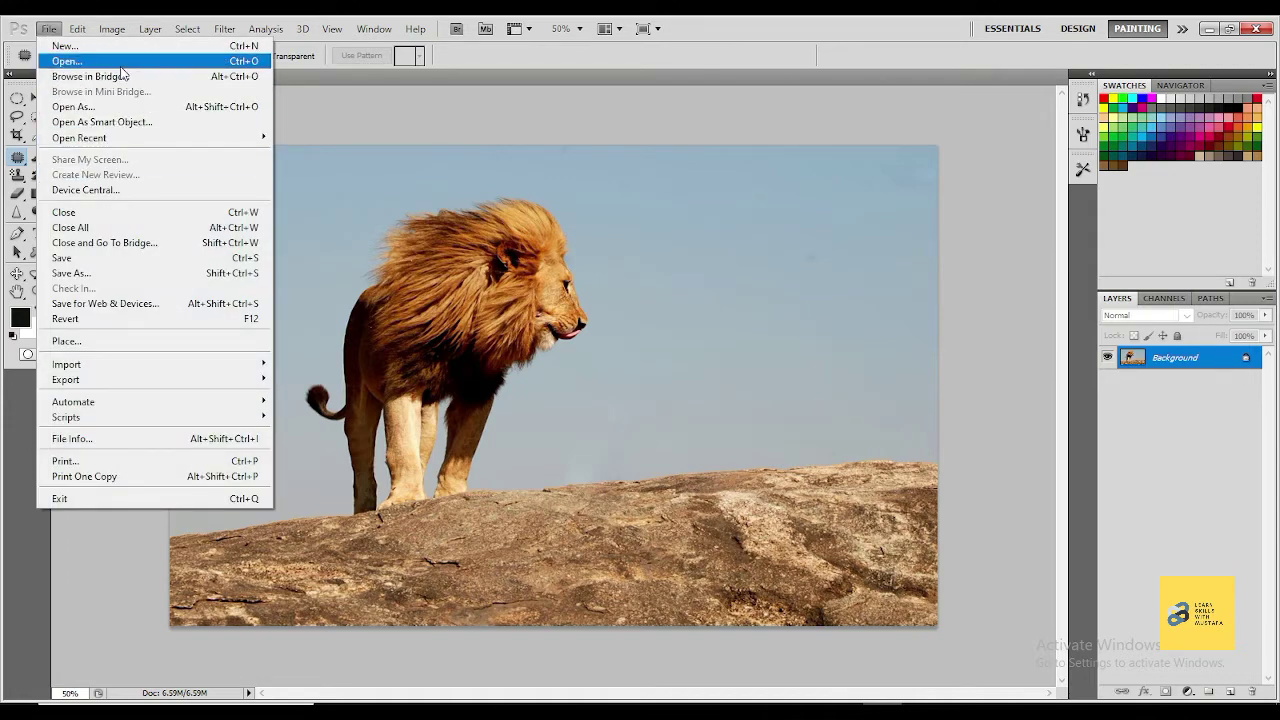
# Open download.jpg from the photoshop task folder inside pictures.
pyautogui.click(120, 62)
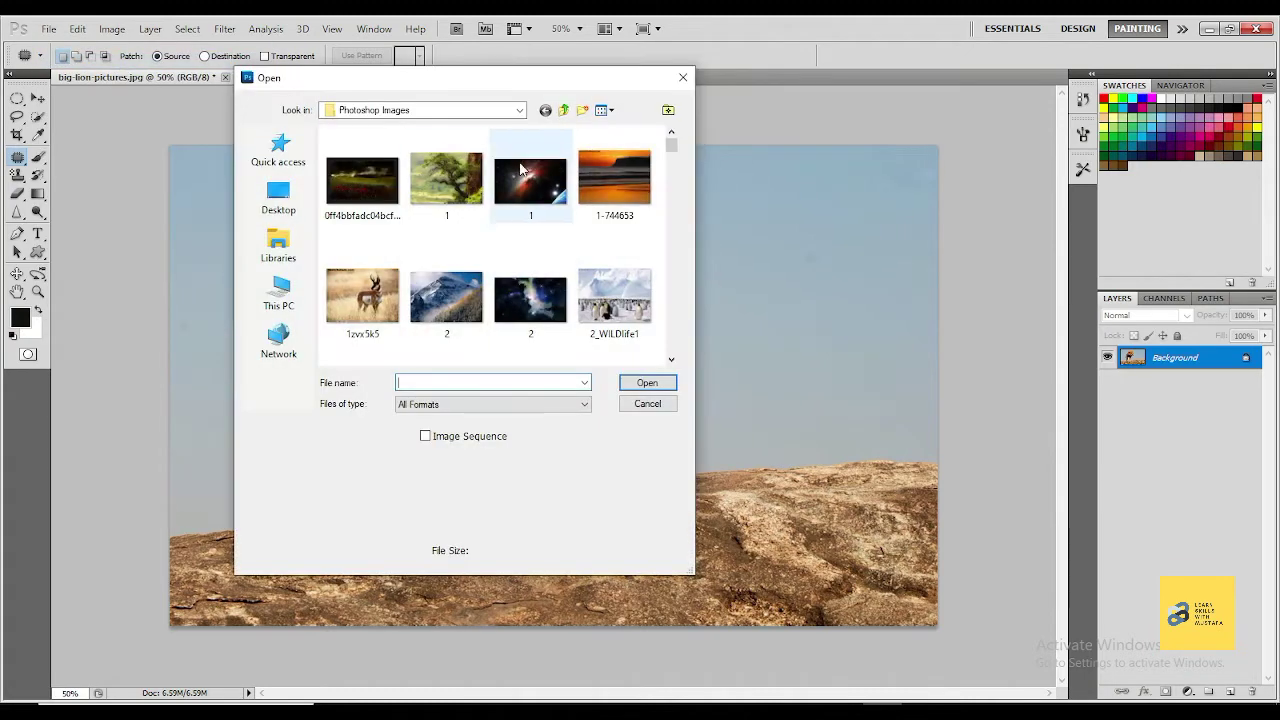
pyautogui.scroll(-5, 505, 265)
pyautogui.scroll(-3, 505, 265)
pyautogui.scroll(-3, 505, 265)
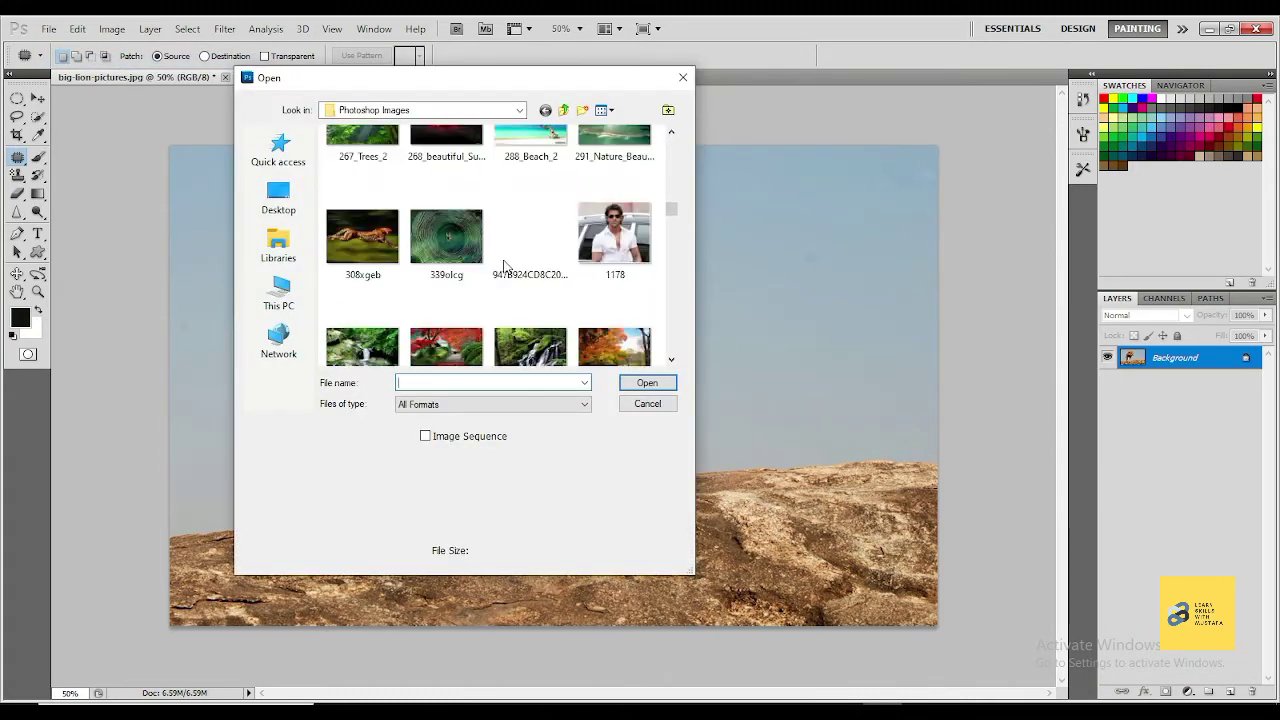
pyautogui.scroll(-3, 505, 265)
pyautogui.scroll(-3, 505, 265)
pyautogui.scroll(-3, 505, 265)
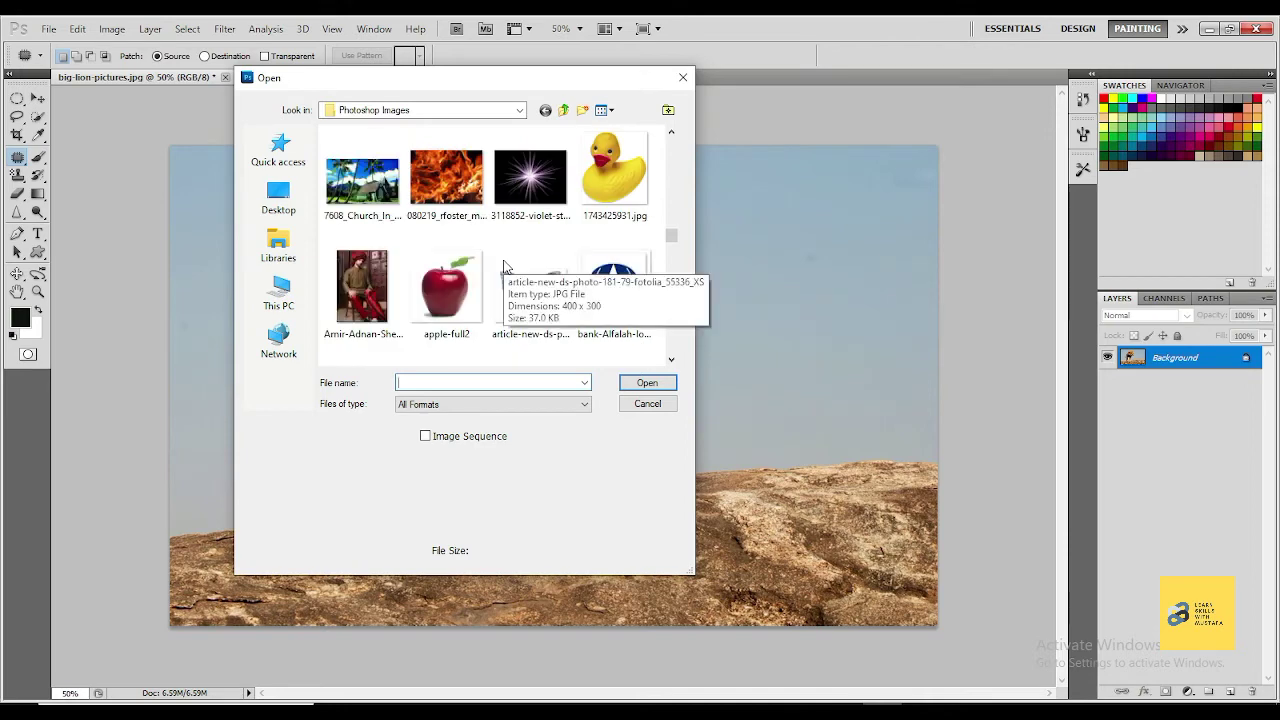
pyautogui.scroll(-3, 505, 265)
pyautogui.scroll(-3, 505, 265)
pyautogui.scroll(-3, 505, 265)
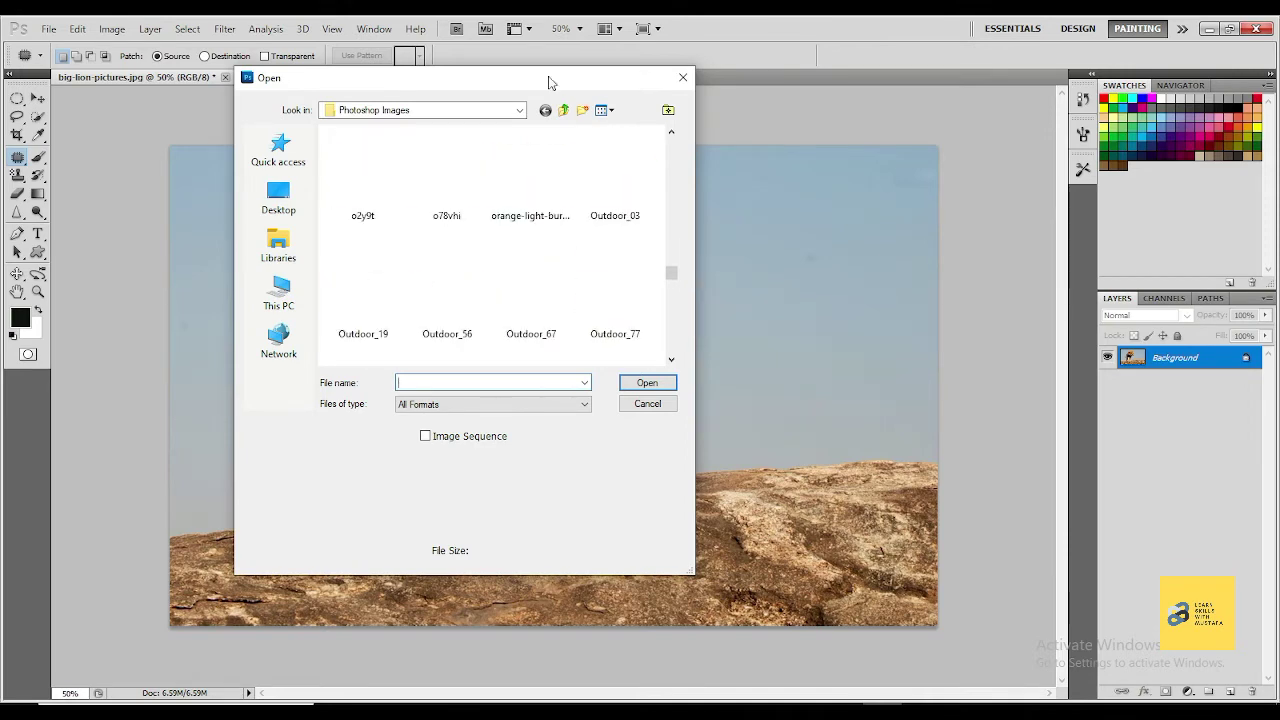
pyautogui.scroll(-3, 505, 265)
pyautogui.click(565, 111)
pyautogui.scroll(-2, 385, 268)
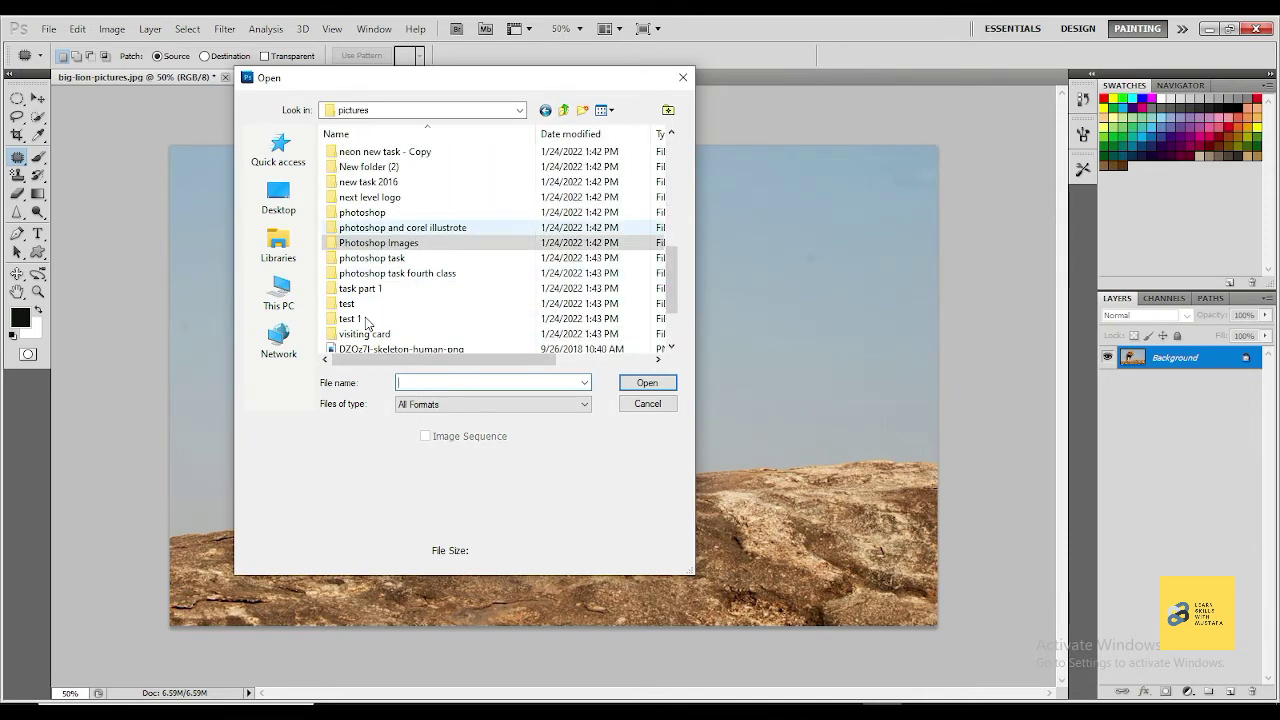
pyautogui.doubleClick(385, 259)
pyautogui.scroll(-2, 438, 268)
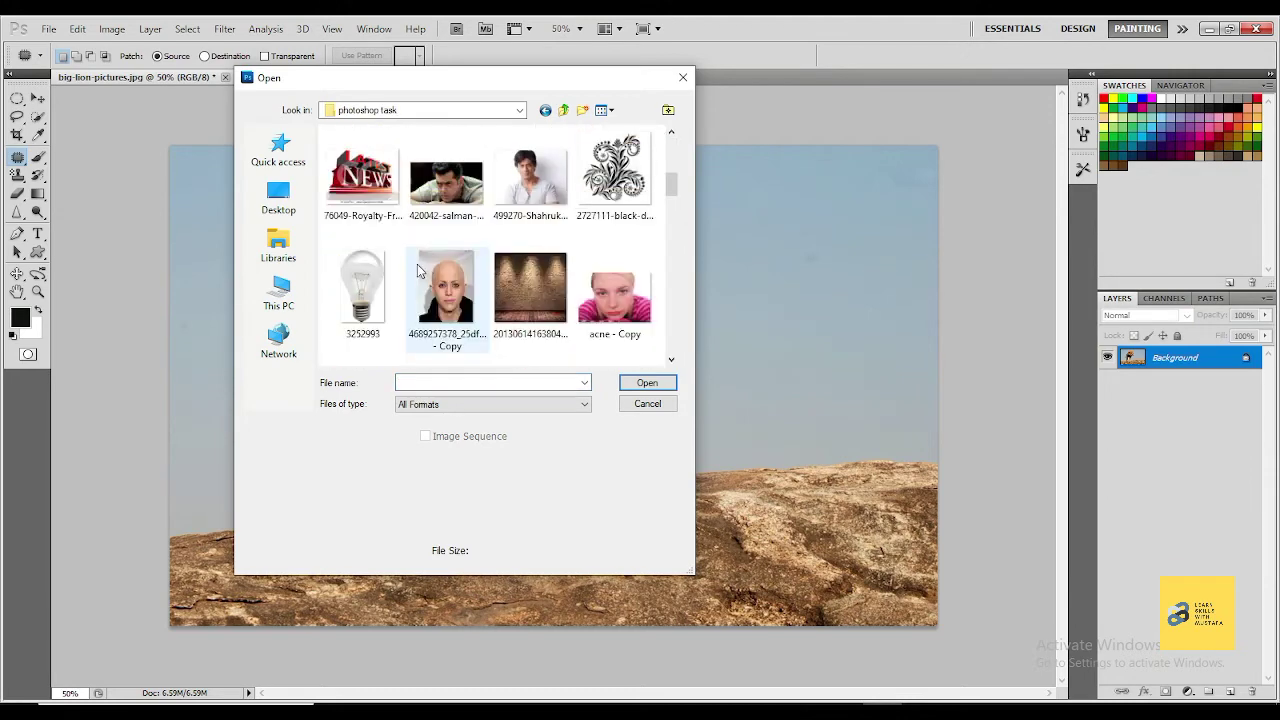
pyautogui.scroll(-2, 438, 268)
pyautogui.scroll(-2, 438, 268)
pyautogui.click(446, 185)
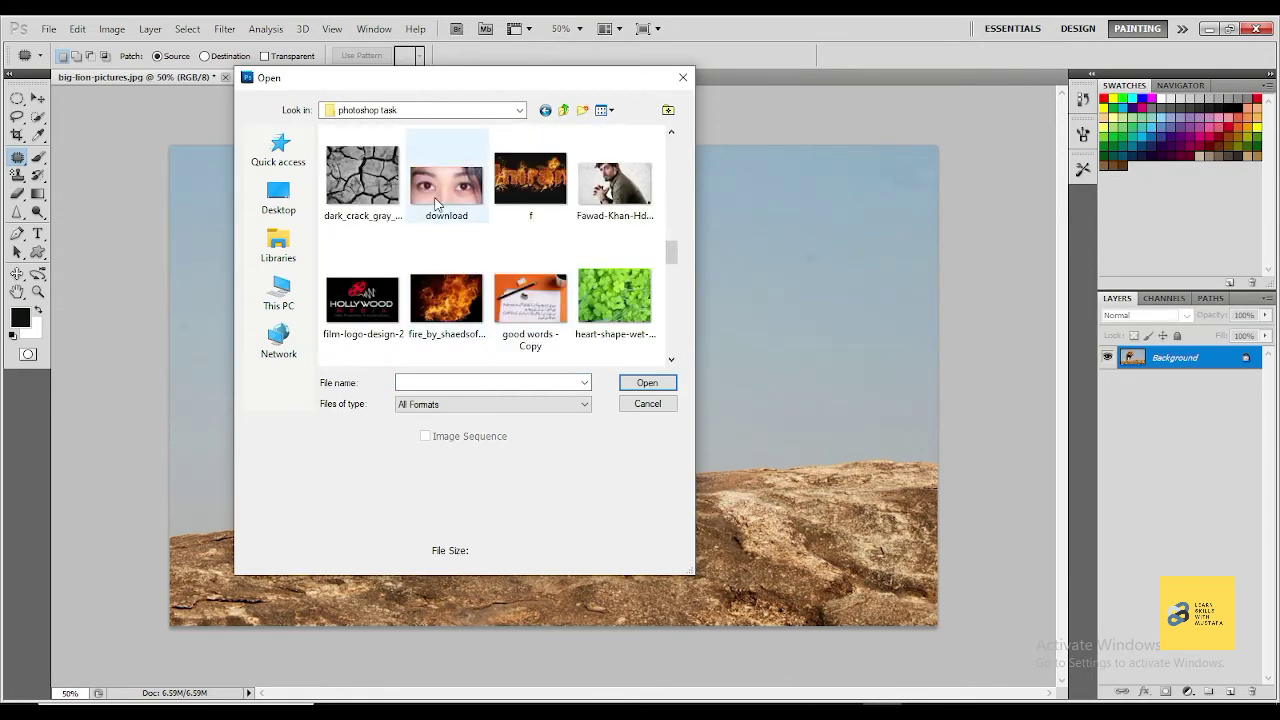
pyautogui.click(648, 382)
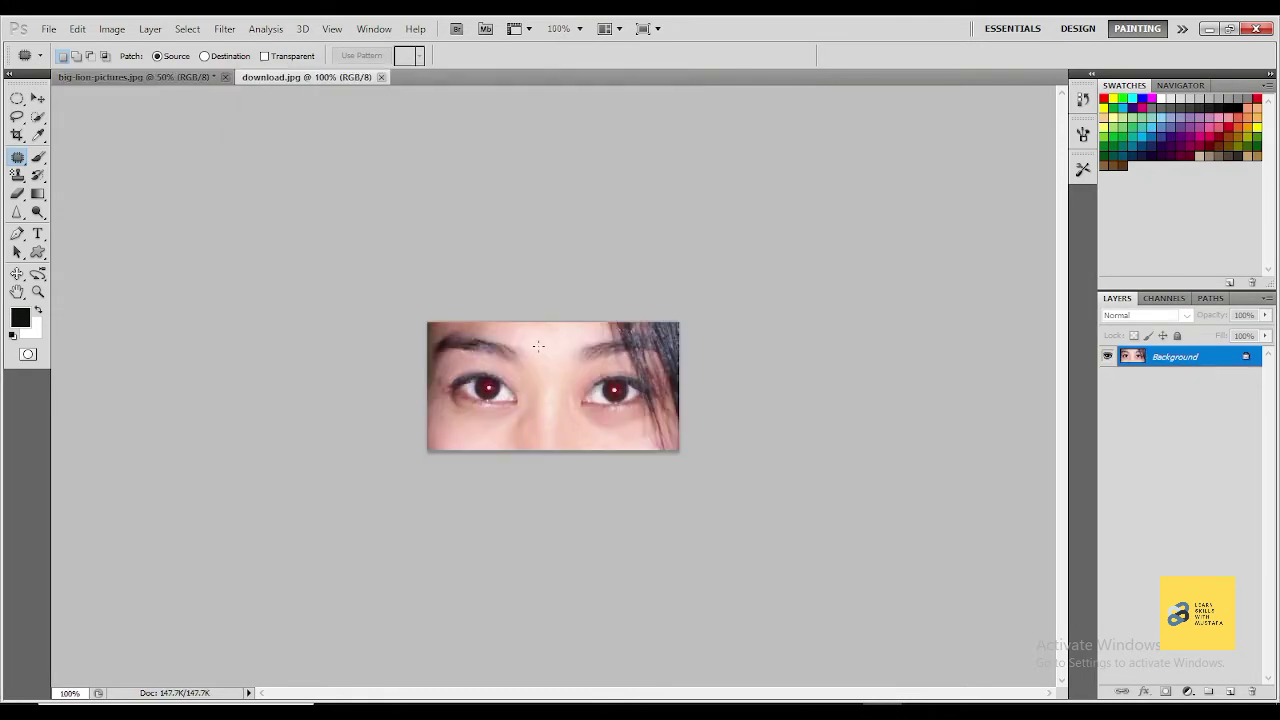
# At 300% zoom, fix both red pupils in download.jpg with the Red Eye Tool, then return to 100%.
pyautogui.hotkey('ctrl', '+')
pyautogui.hotkey('ctrl', '+')
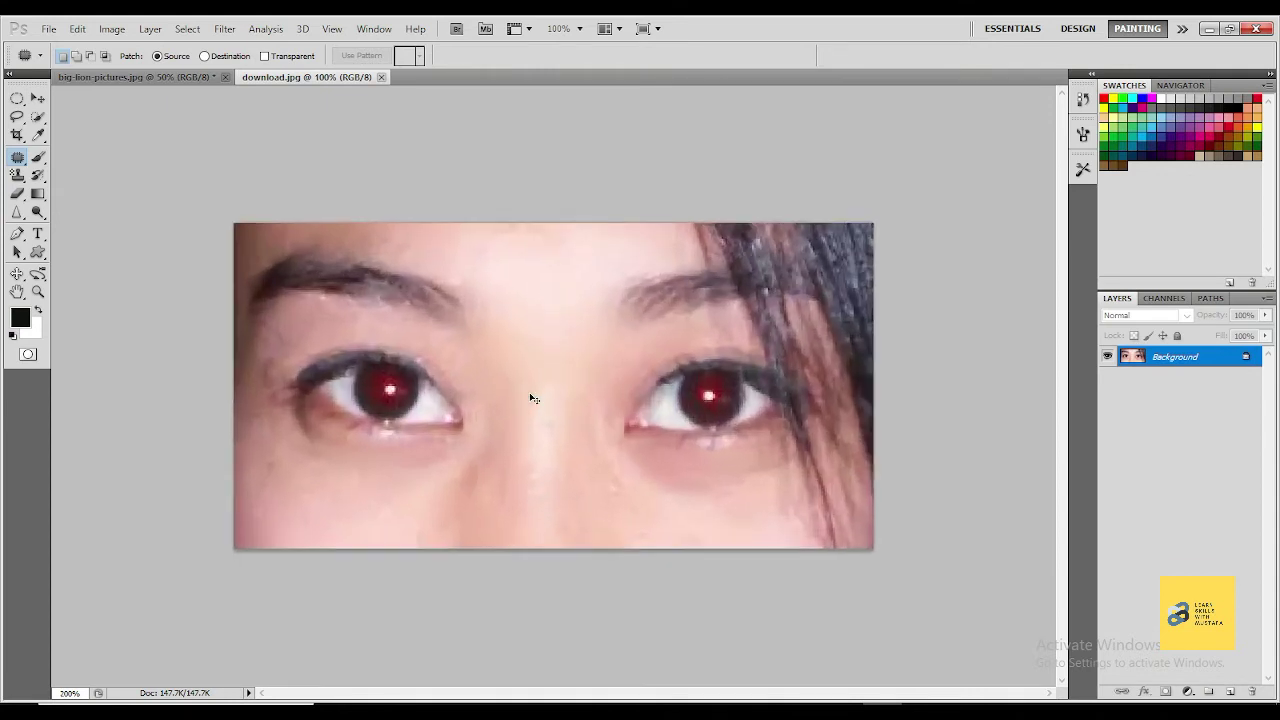
pyautogui.rightClick(19, 160)
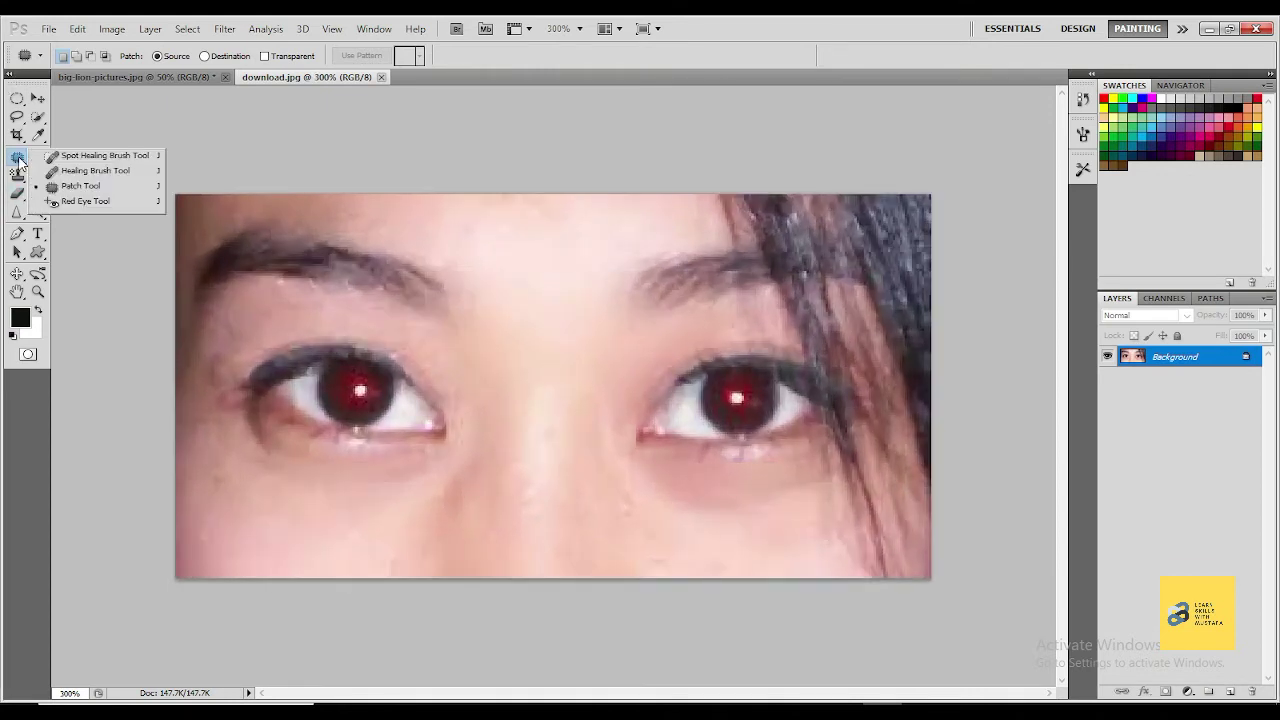
pyautogui.click(66, 202)
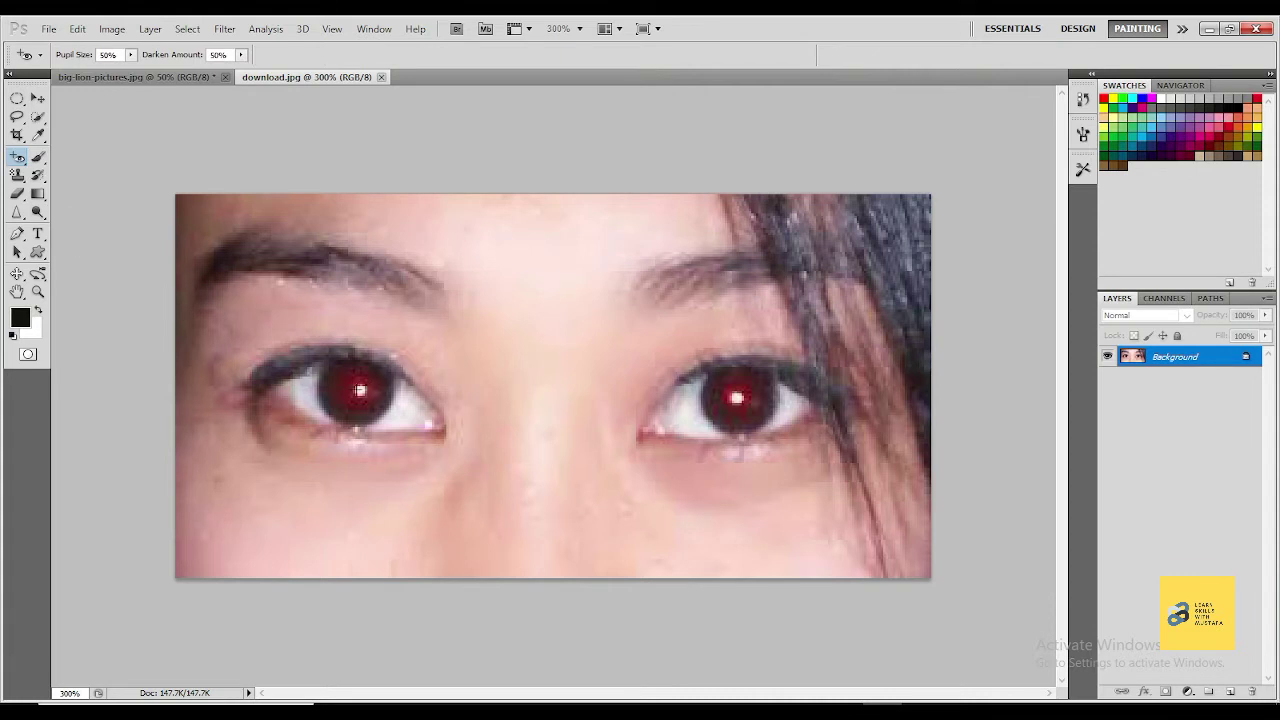
pyautogui.click(360, 390)
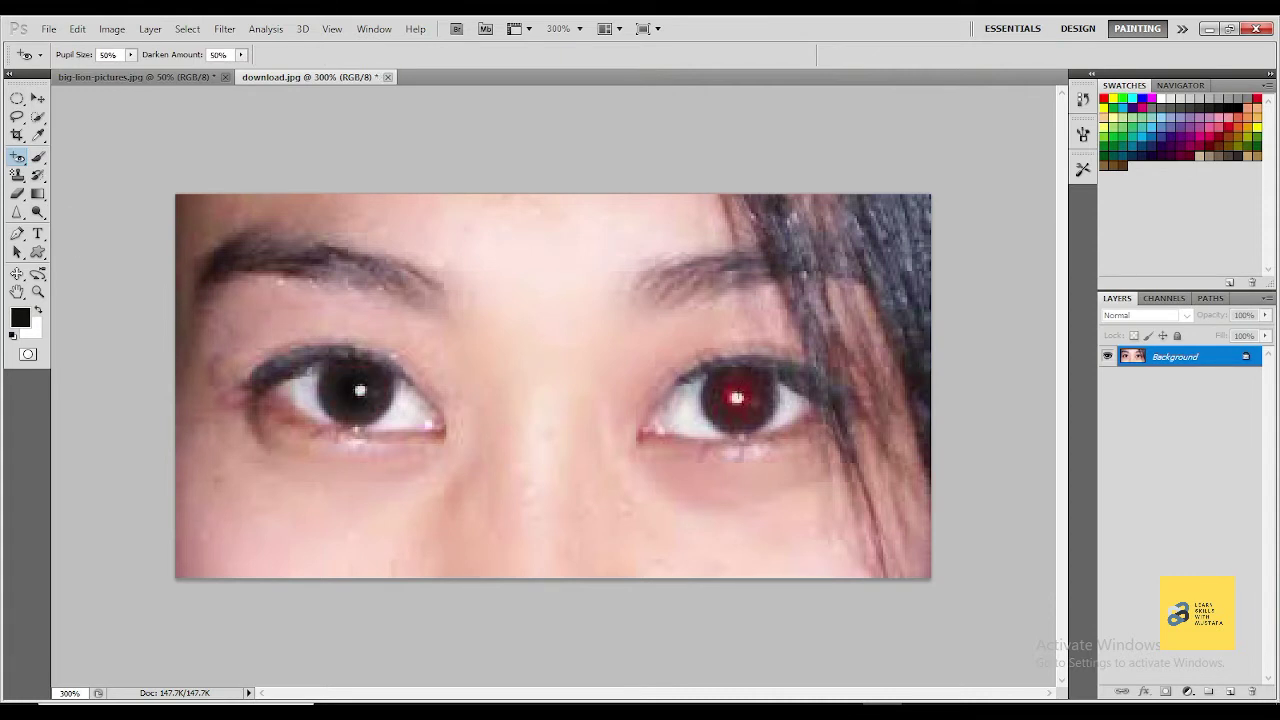
pyautogui.click(737, 397)
pyautogui.hotkey('ctrl', '1')
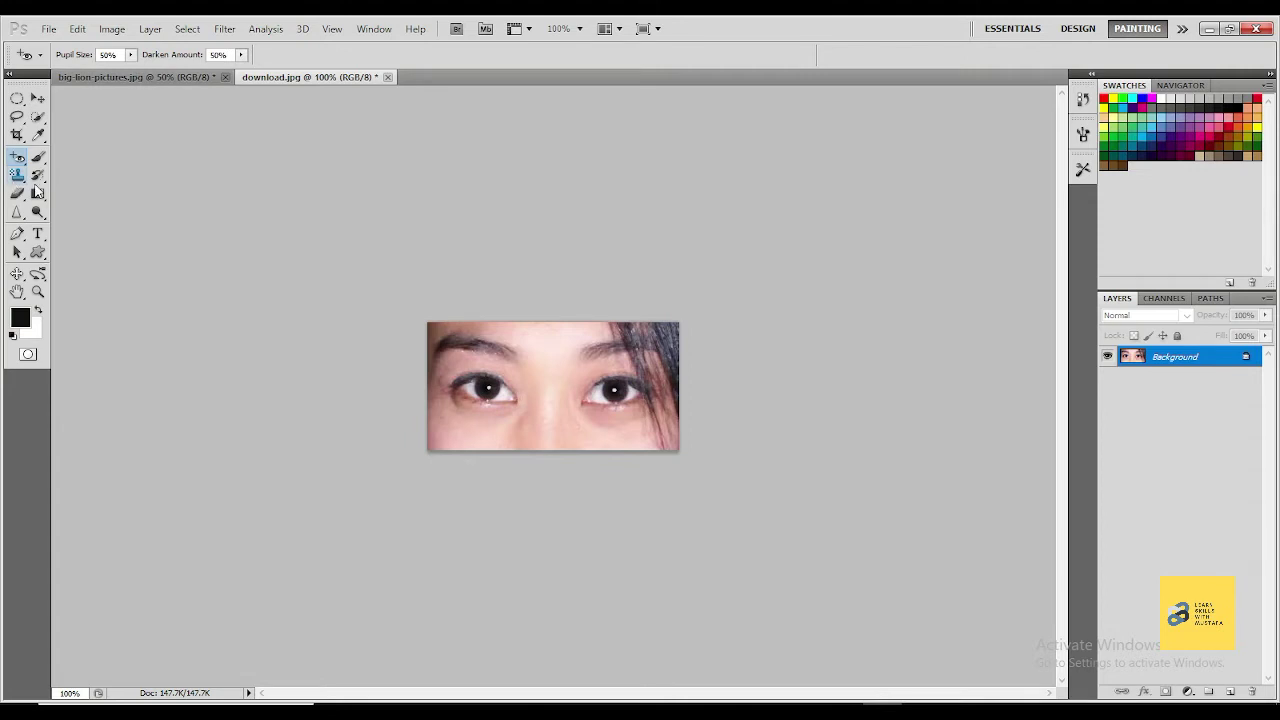
# Open Acne.jpg from the photoshop task folder and zoom in to 200%.
pyautogui.click(41, 34)
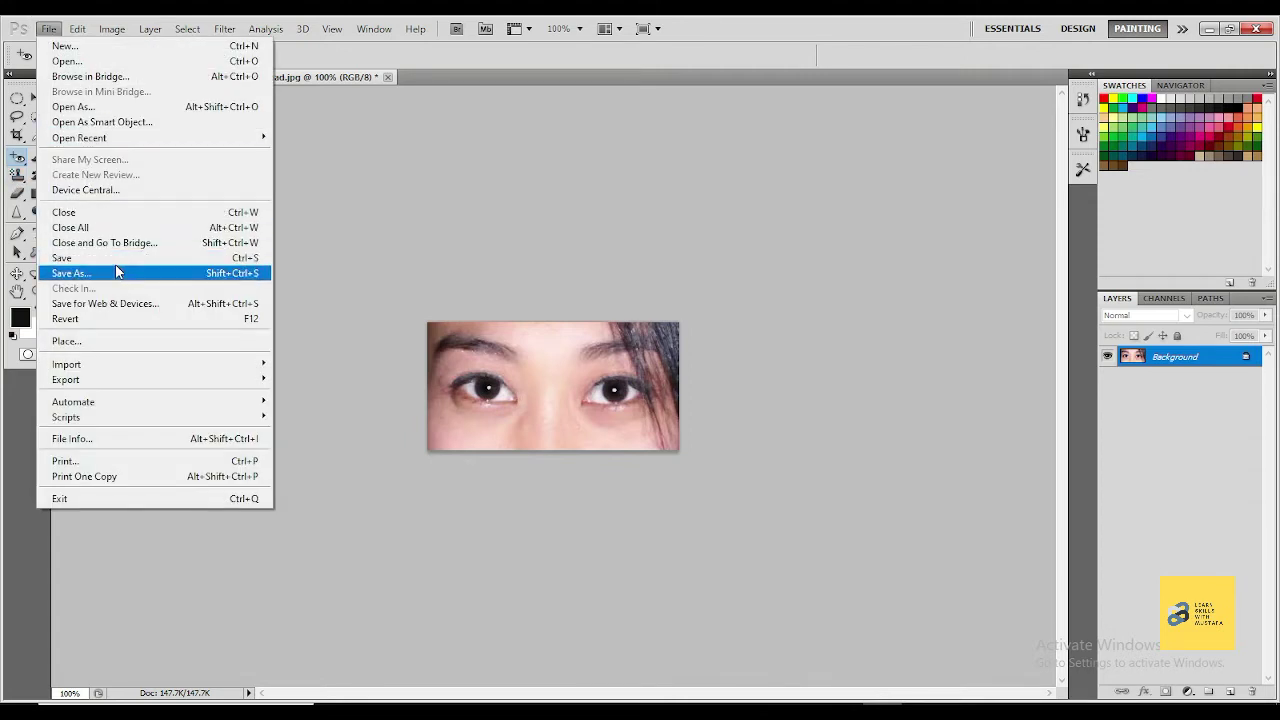
pyautogui.click(100, 61)
pyautogui.scroll(-3, 549, 357)
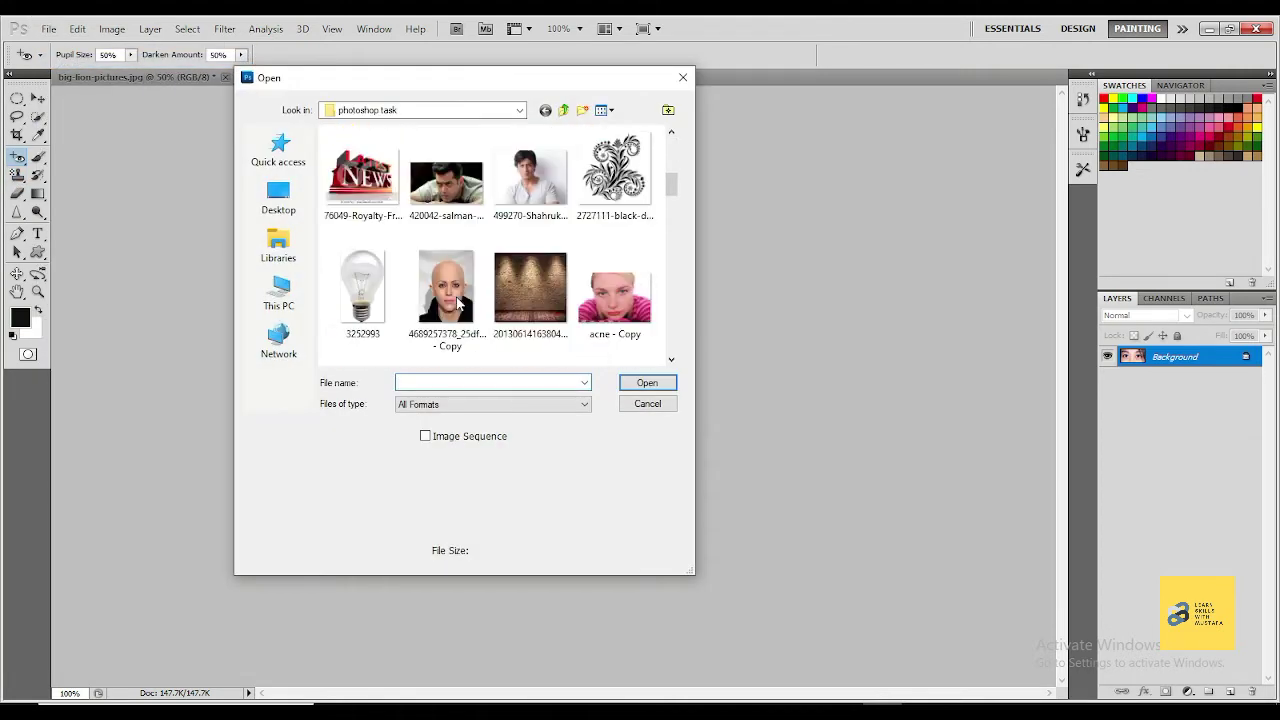
pyautogui.scroll(-3, 533, 218)
pyautogui.scroll(-5, 525, 216)
pyautogui.scroll(-5, 520, 250)
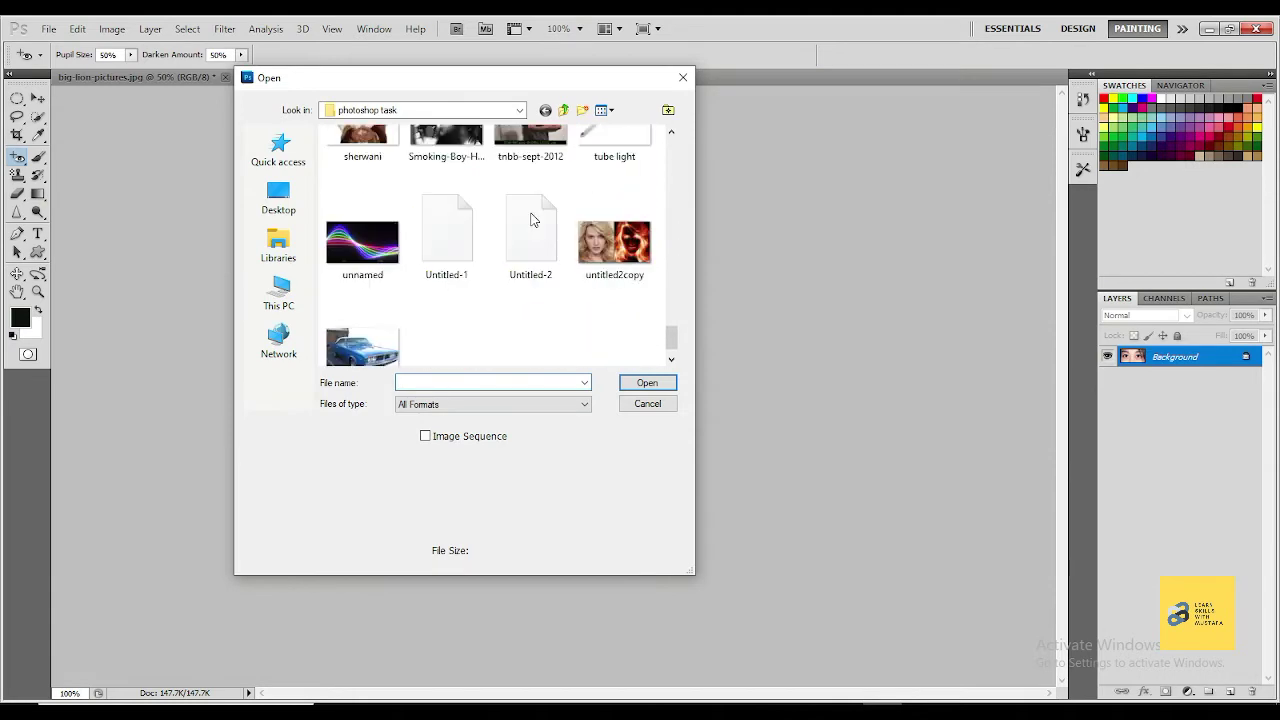
pyautogui.scroll(3, 512, 290)
pyautogui.scroll(5, 508, 300)
pyautogui.scroll(5, 450, 260)
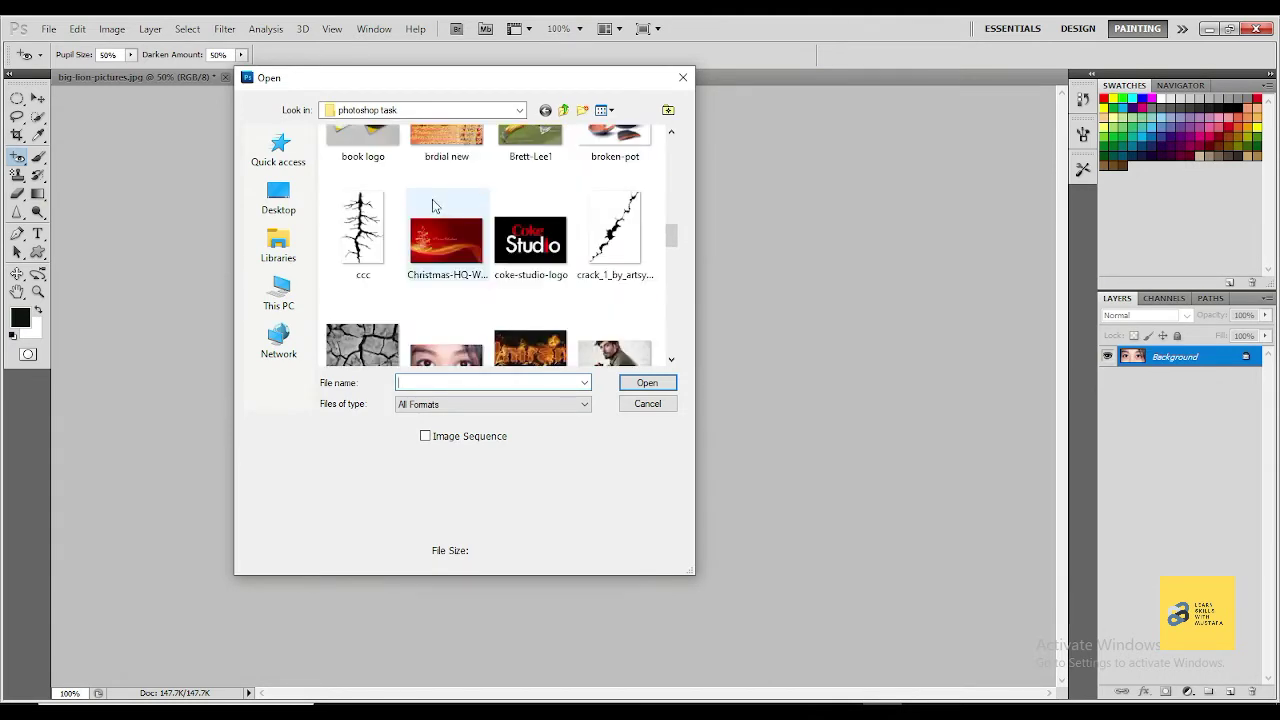
pyautogui.scroll(5, 397, 234)
pyautogui.scroll(3, 400, 245)
pyautogui.scroll(3, 404, 257)
pyautogui.scroll(-5, 404, 257)
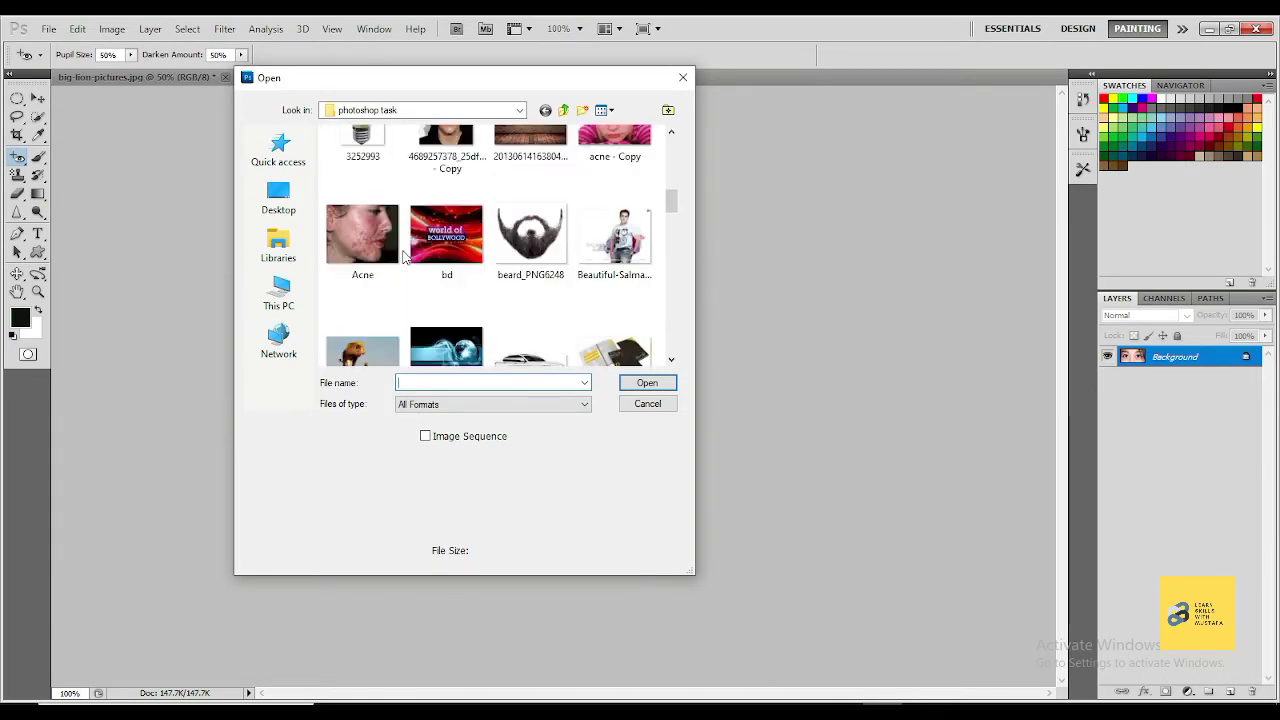
pyautogui.click(375, 235)
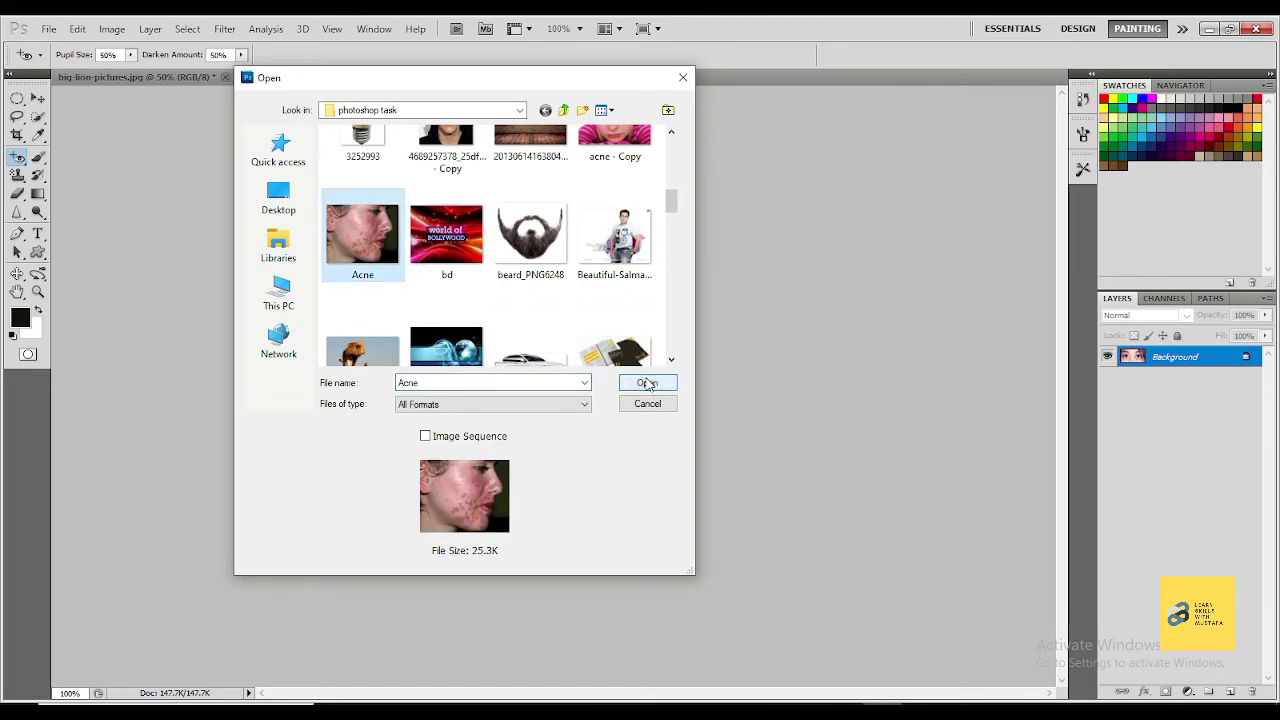
pyautogui.click(648, 384)
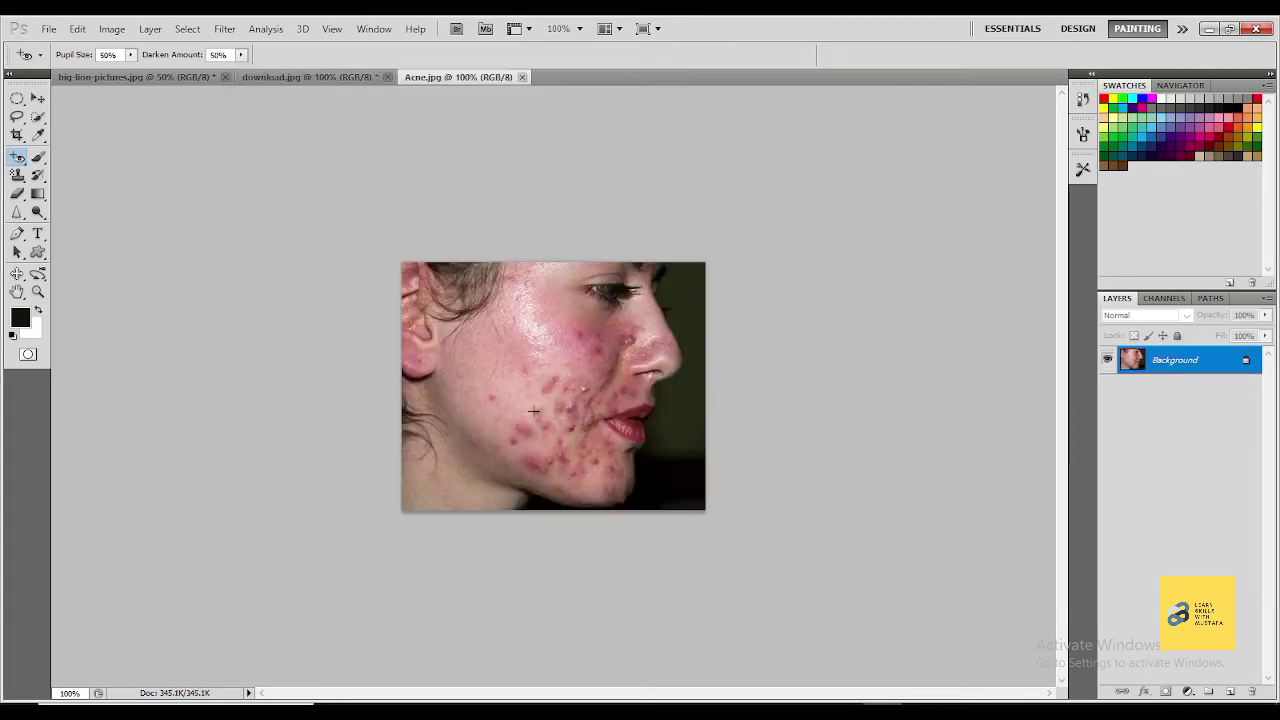
pyautogui.hotkey('ctrl', '+')
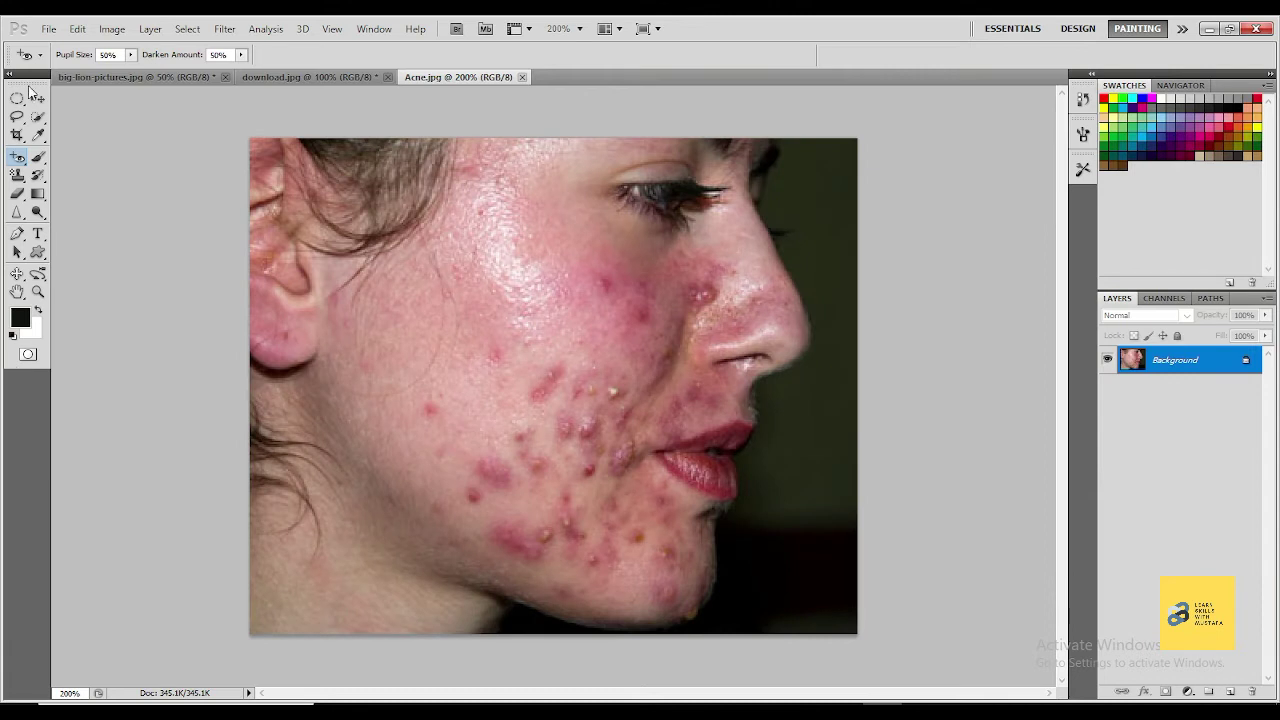
pyautogui.rightClick(18, 158)
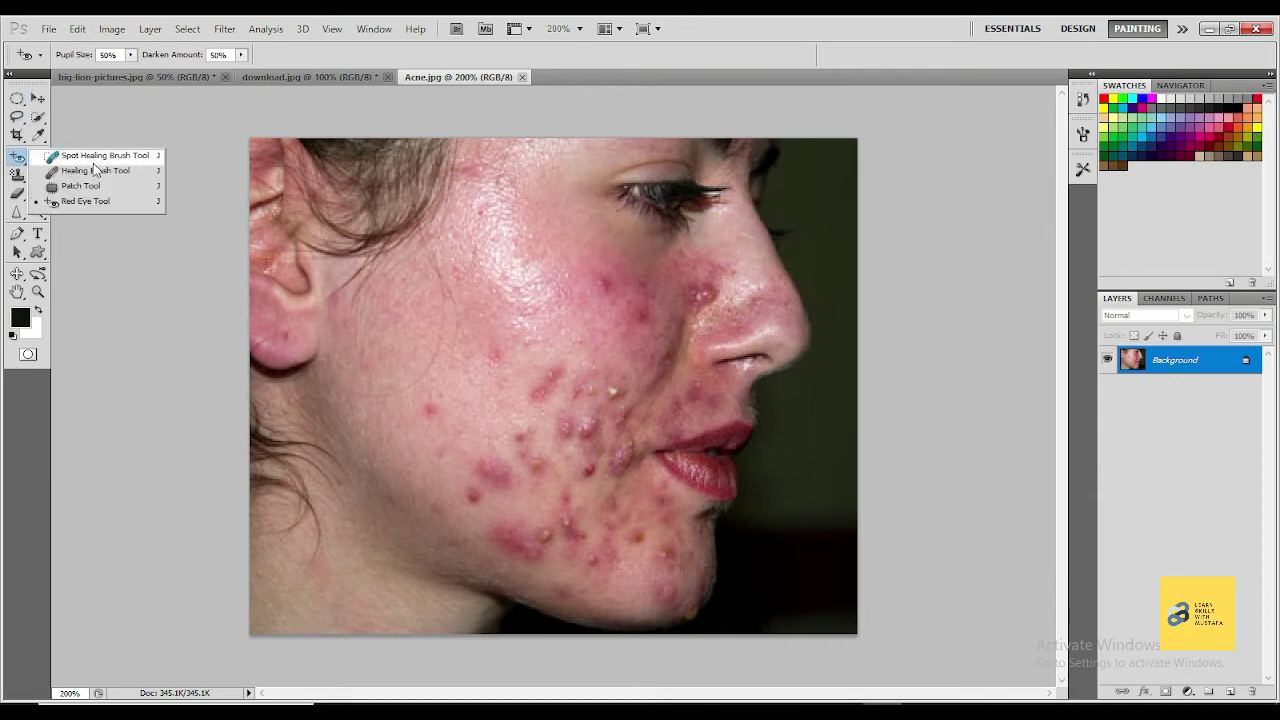
# Heal four mid- and upper-cheek blemishes with the Spot Healing Brush, adjusting brush size between them.
pyautogui.click(98, 161)
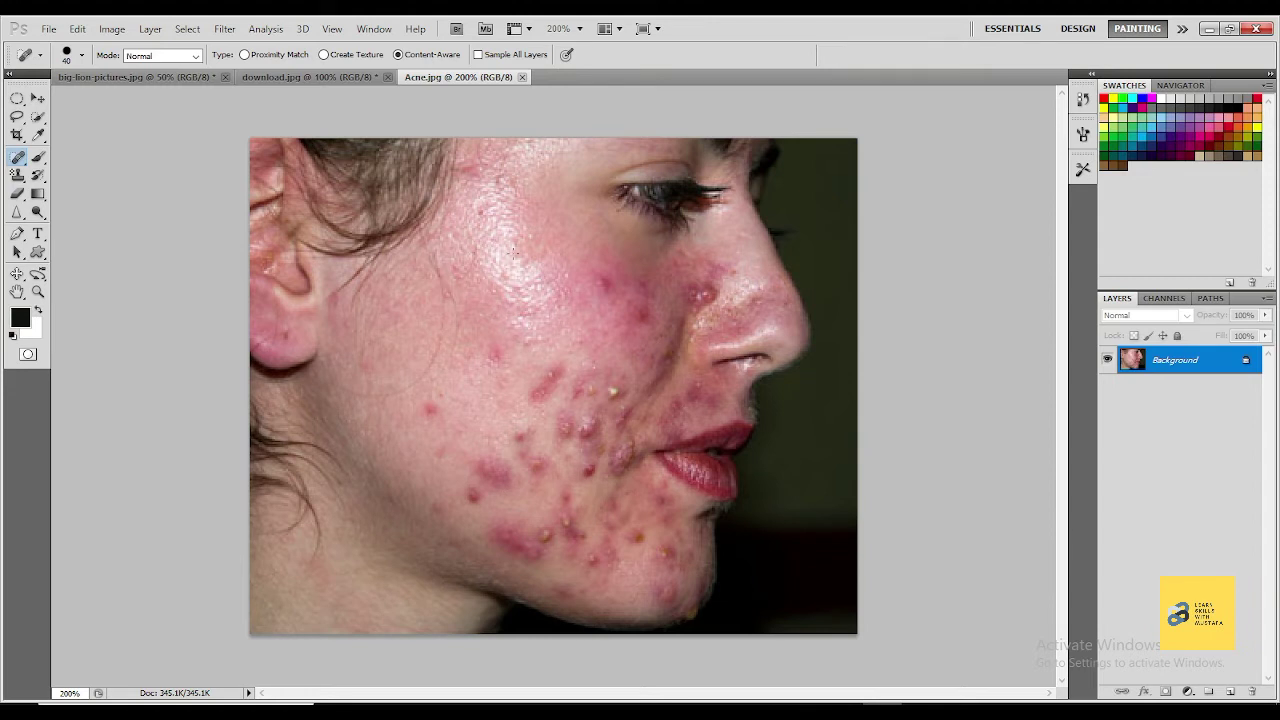
pyautogui.click(464, 300)
pyautogui.press(']')
pyautogui.click(421, 313)
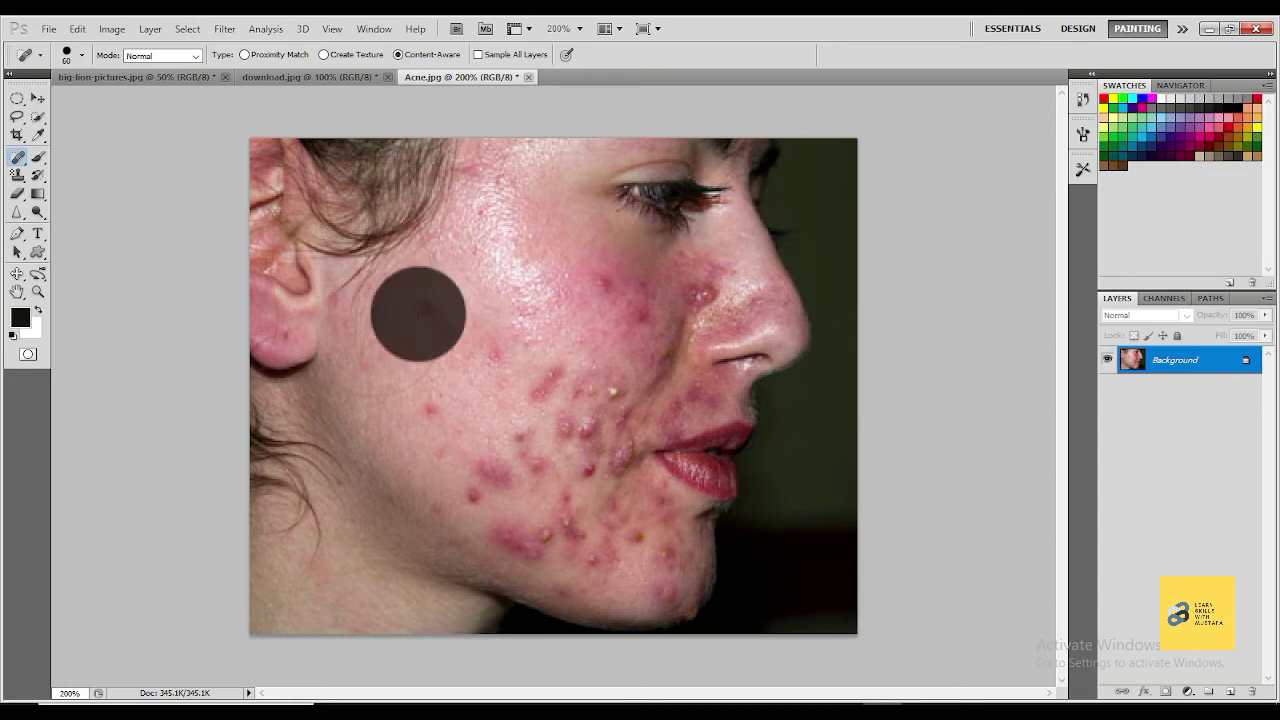
pyautogui.click(414, 318)
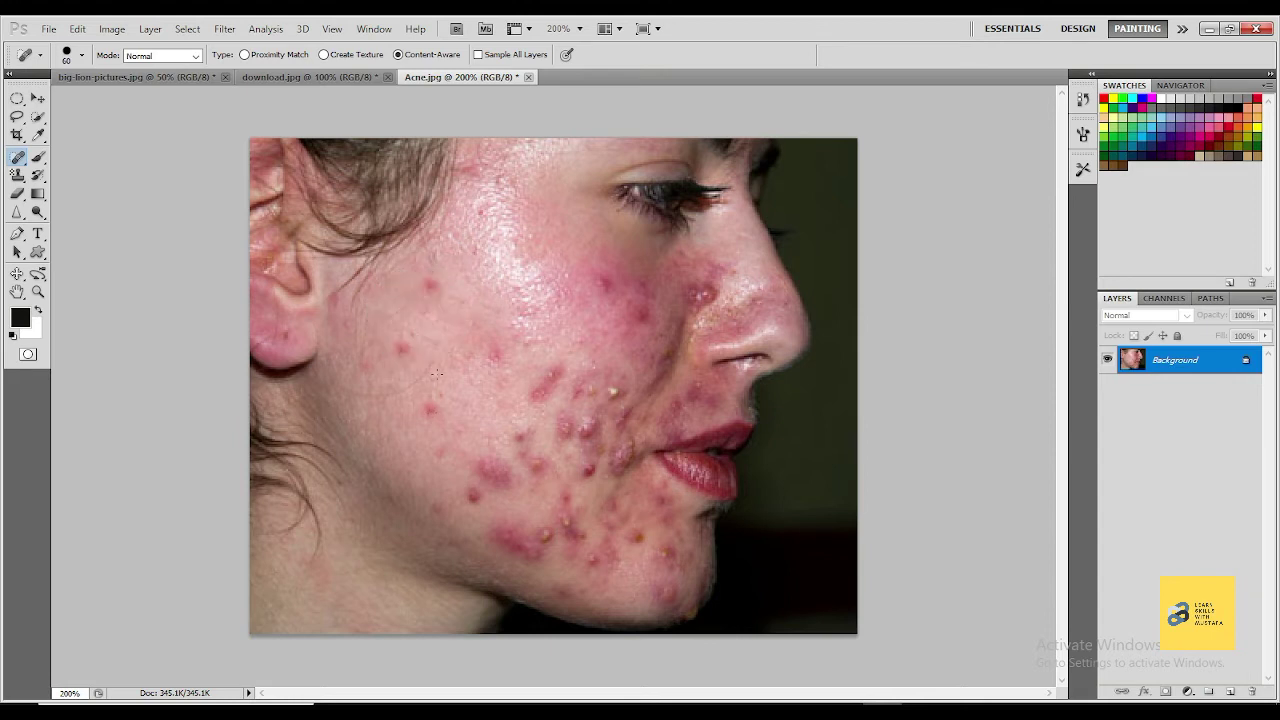
pyautogui.press('[')
pyautogui.press('[')
pyautogui.press('[')
pyautogui.click(430, 287)
# Try to set a healing source point, dismissing the spot-healing notice that appears.
pyautogui.keyDown('alt'); pyautogui.click(334, 376); pyautogui.keyUp('alt')
pyautogui.click(680, 284)
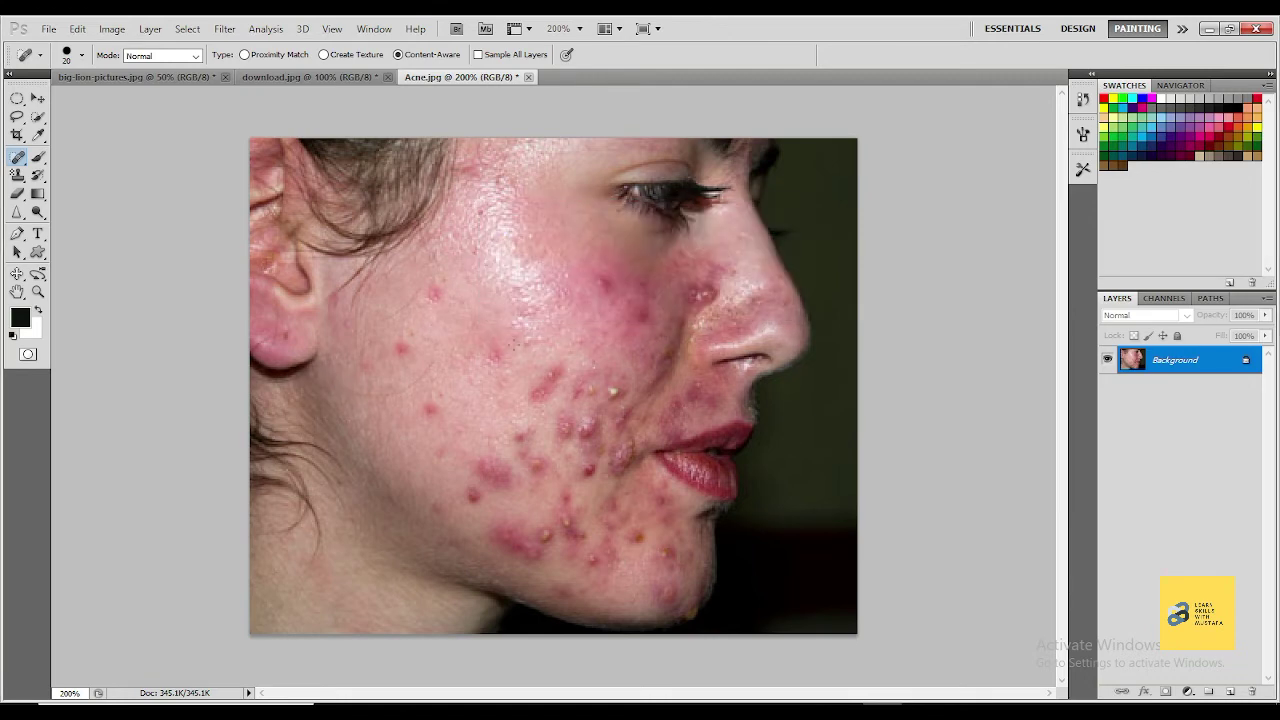
pyautogui.keyDown('alt'); pyautogui.click(374, 370); pyautogui.keyUp('alt')
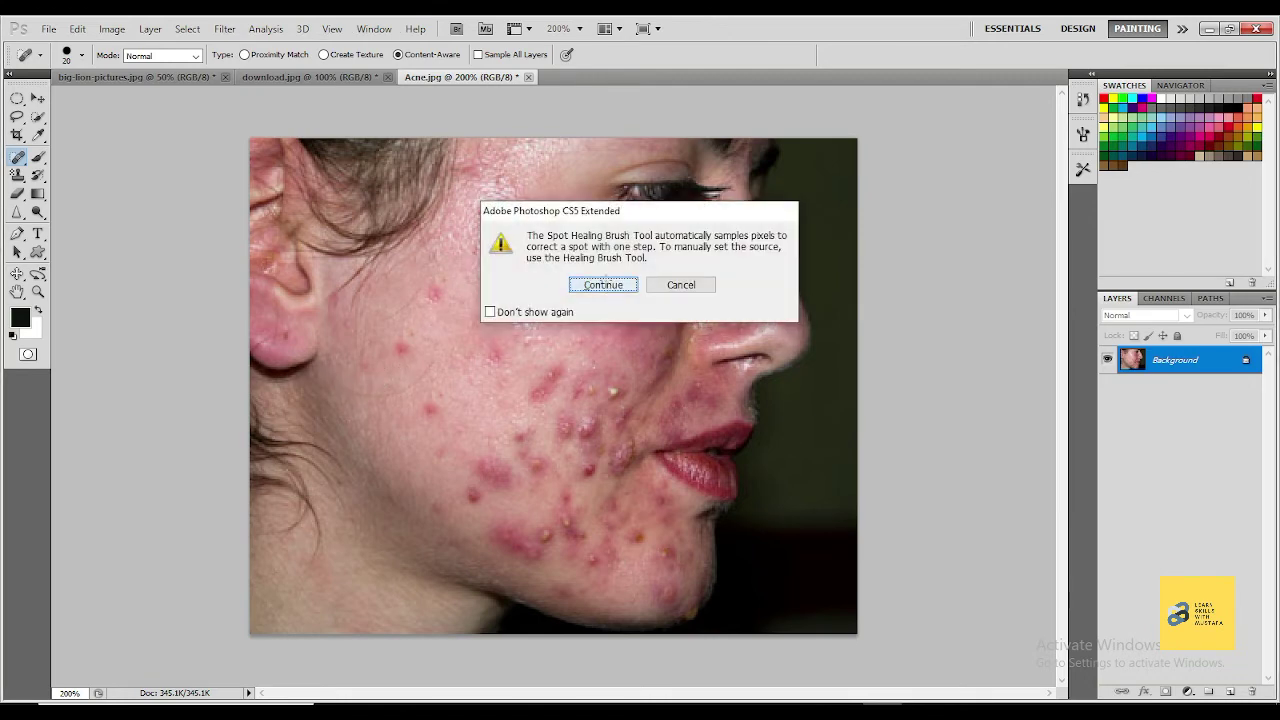
# Dismiss the spot-healing notice again after another source-point attempt.
pyautogui.click(604, 284)
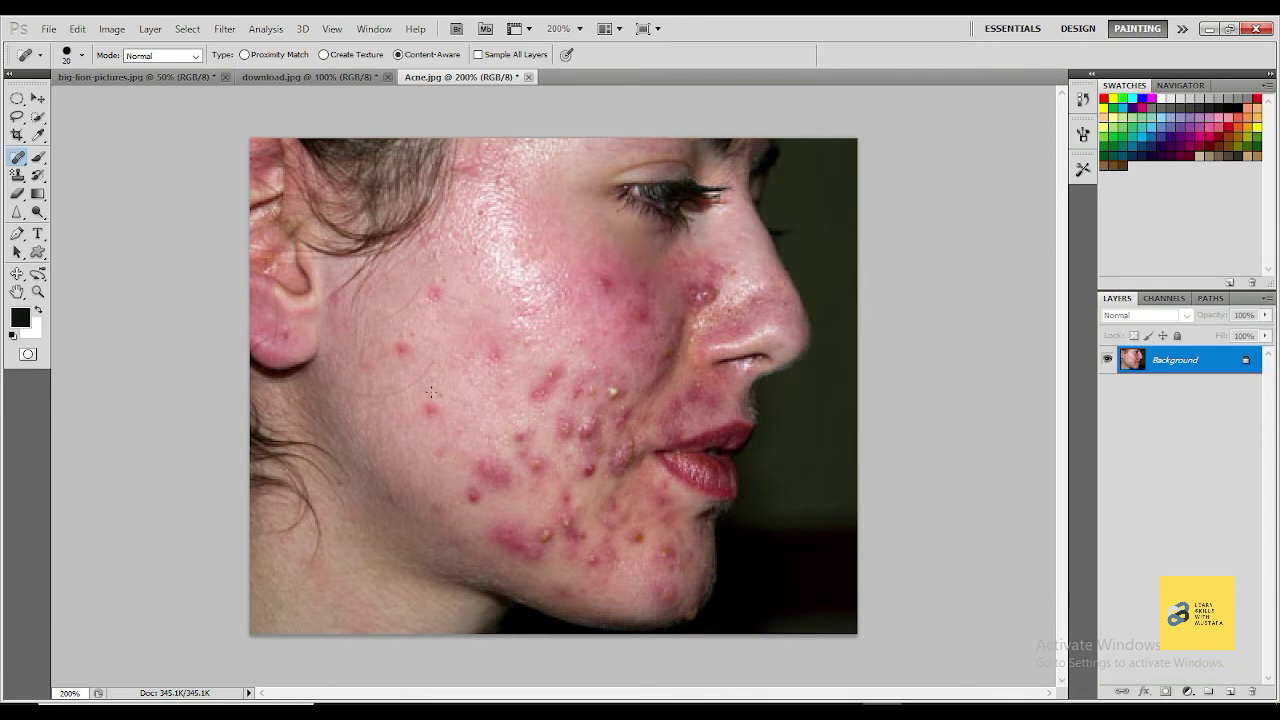
pyautogui.click(353, 394)
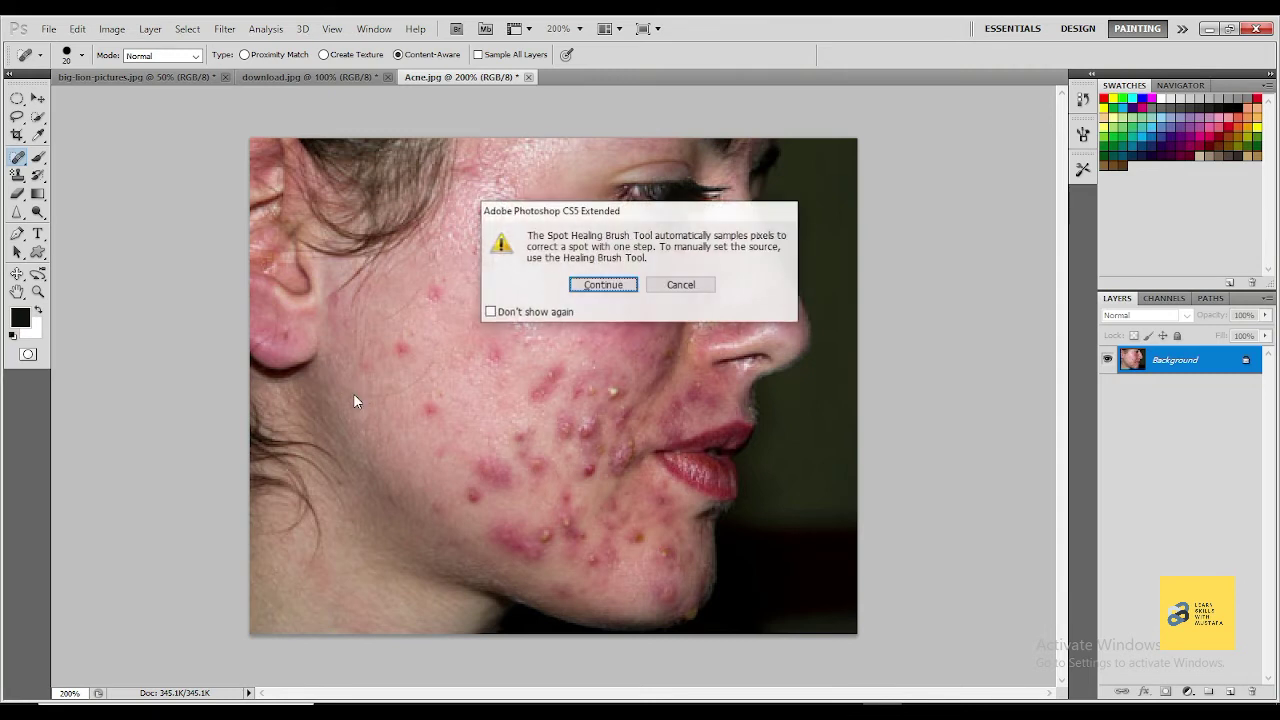
pyautogui.click(600, 285)
# Paint Spot Healing strokes over the streaks and pimples on the middle cheek.
pyautogui.moveTo(493, 345); pyautogui.dragTo(515, 395)
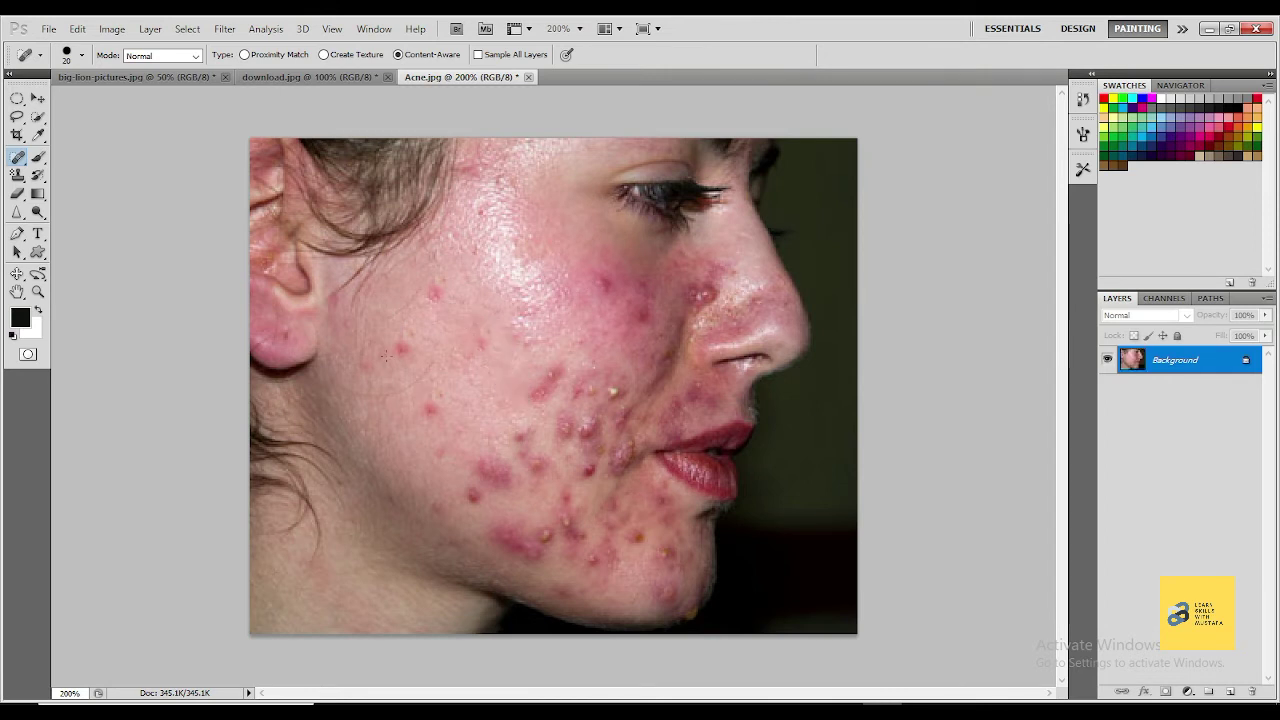
pyautogui.moveTo(386, 356); pyautogui.dragTo(421, 340)
pyautogui.moveTo(412, 274); pyautogui.dragTo(466, 326)
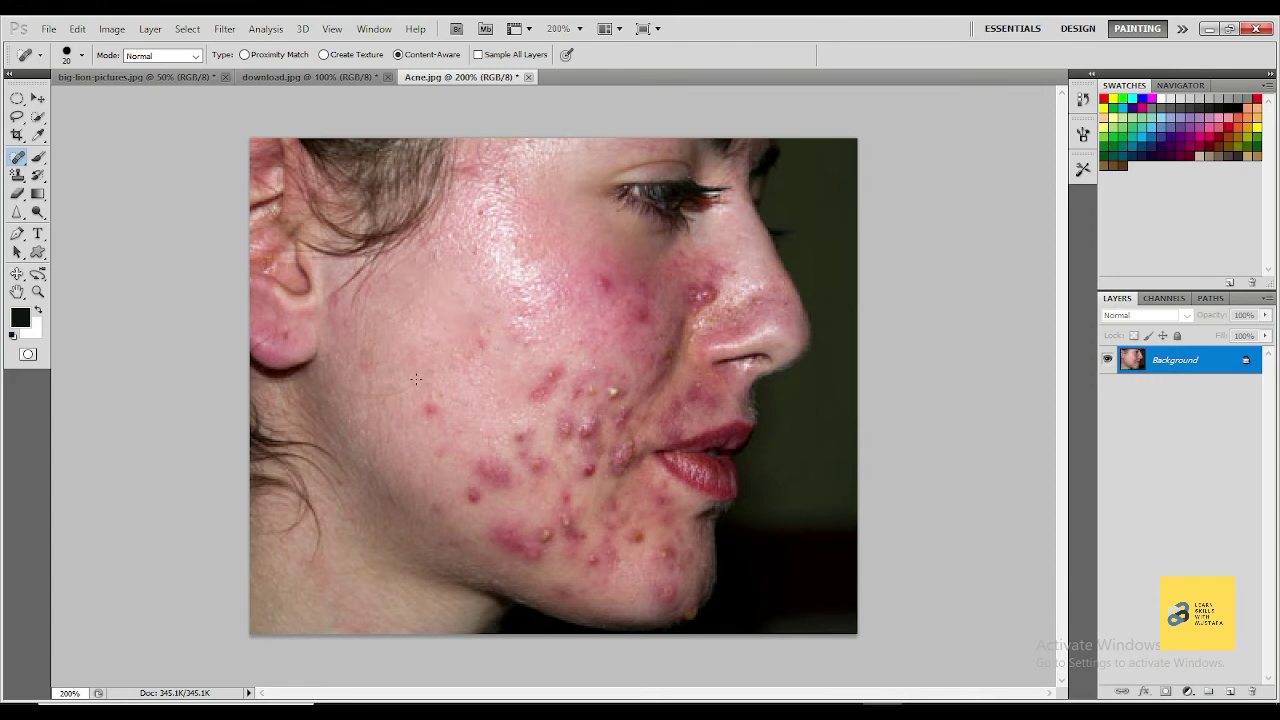
pyautogui.moveTo(416, 379); pyautogui.dragTo(452, 440)
pyautogui.moveTo(448, 324); pyautogui.dragTo(496, 377)
# Paint out the upper-cheek blemishes below the eye and beside the nose.
pyautogui.moveTo(500, 180); pyautogui.dragTo(480, 293)
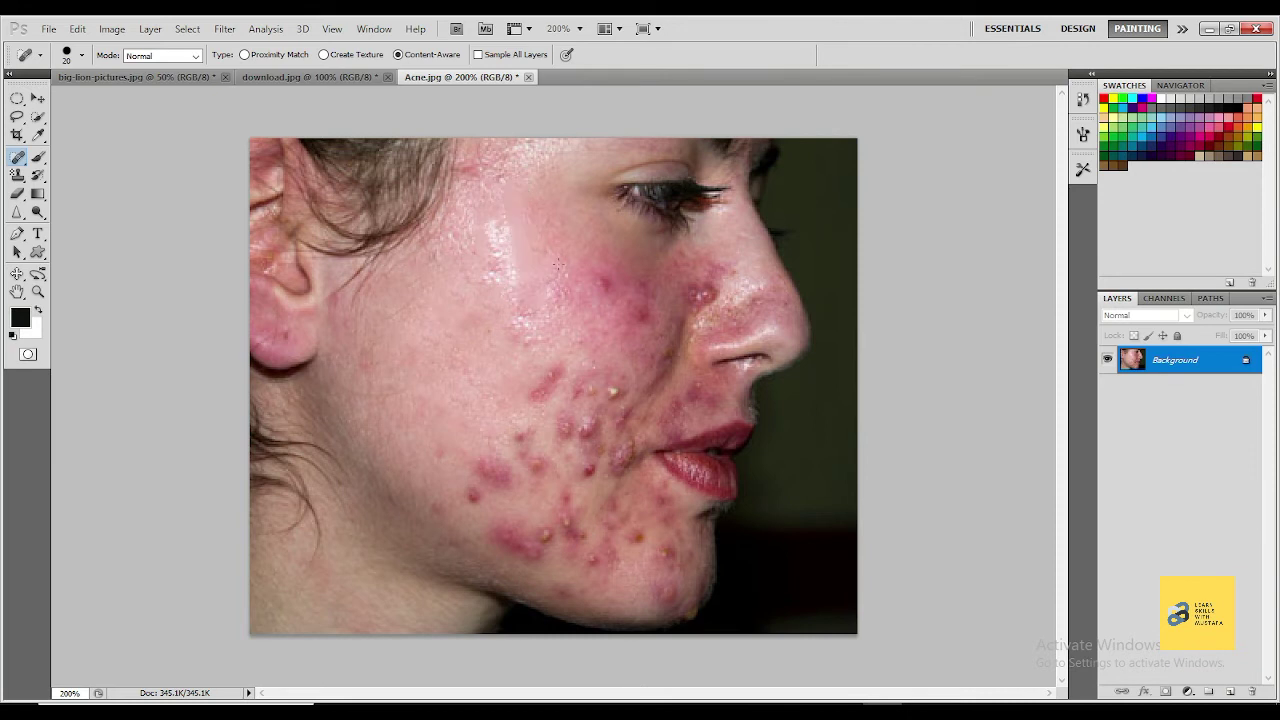
pyautogui.moveTo(565, 198); pyautogui.dragTo(586, 310)
pyautogui.moveTo(601, 242)
pyautogui.mouseDown()
pyautogui.moveTo(600, 310)
pyautogui.moveTo(590, 290)
pyautogui.mouseUp()
pyautogui.moveTo(546, 226); pyautogui.dragTo(558, 326)
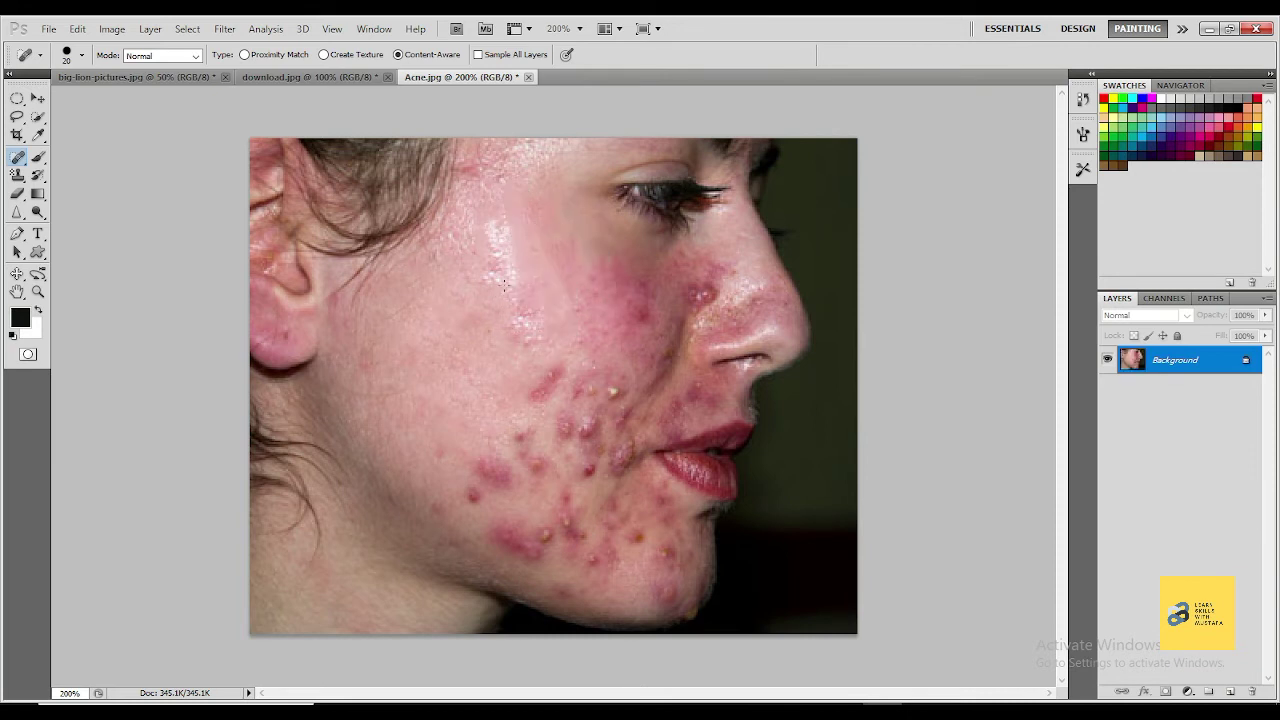
pyautogui.moveTo(530, 282)
pyautogui.mouseDown()
pyautogui.moveTo(505, 342)
pyautogui.moveTo(540, 362)
pyautogui.moveTo(566, 350)
pyautogui.moveTo(585, 400)
pyautogui.mouseUp()
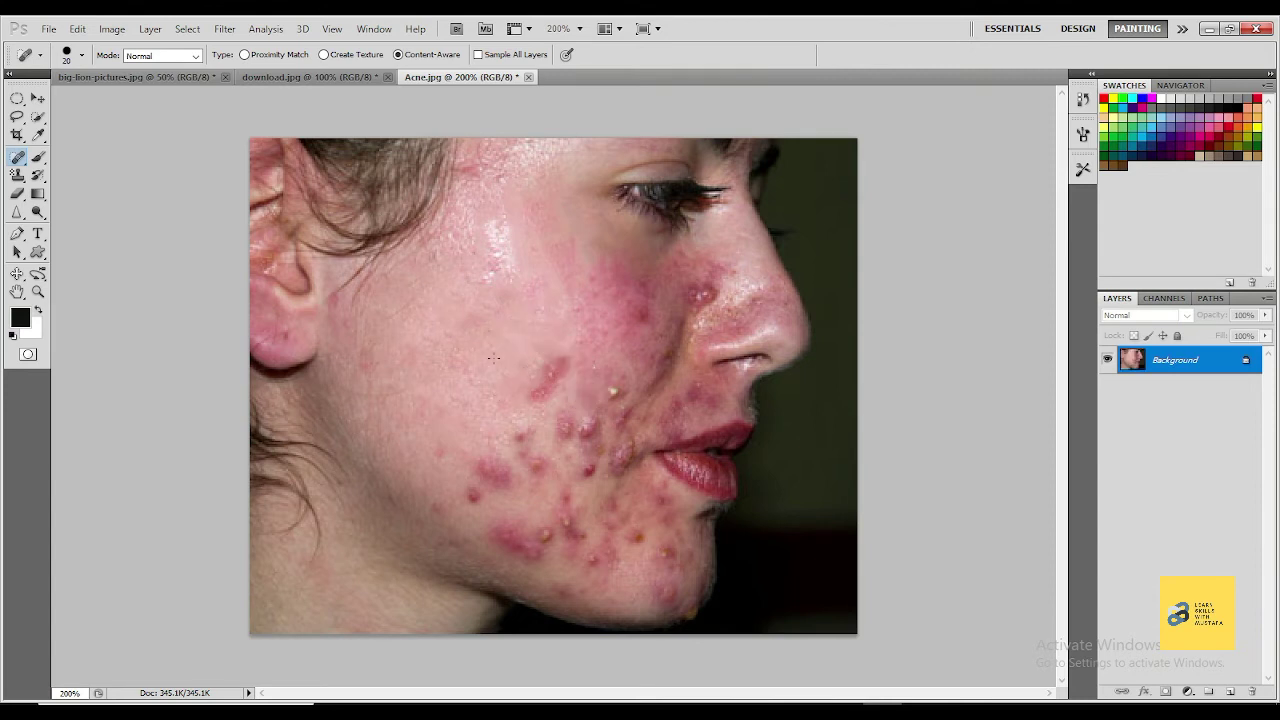
pyautogui.moveTo(495, 352); pyautogui.dragTo(570, 400)
pyautogui.moveTo(490, 376); pyautogui.dragTo(540, 390)
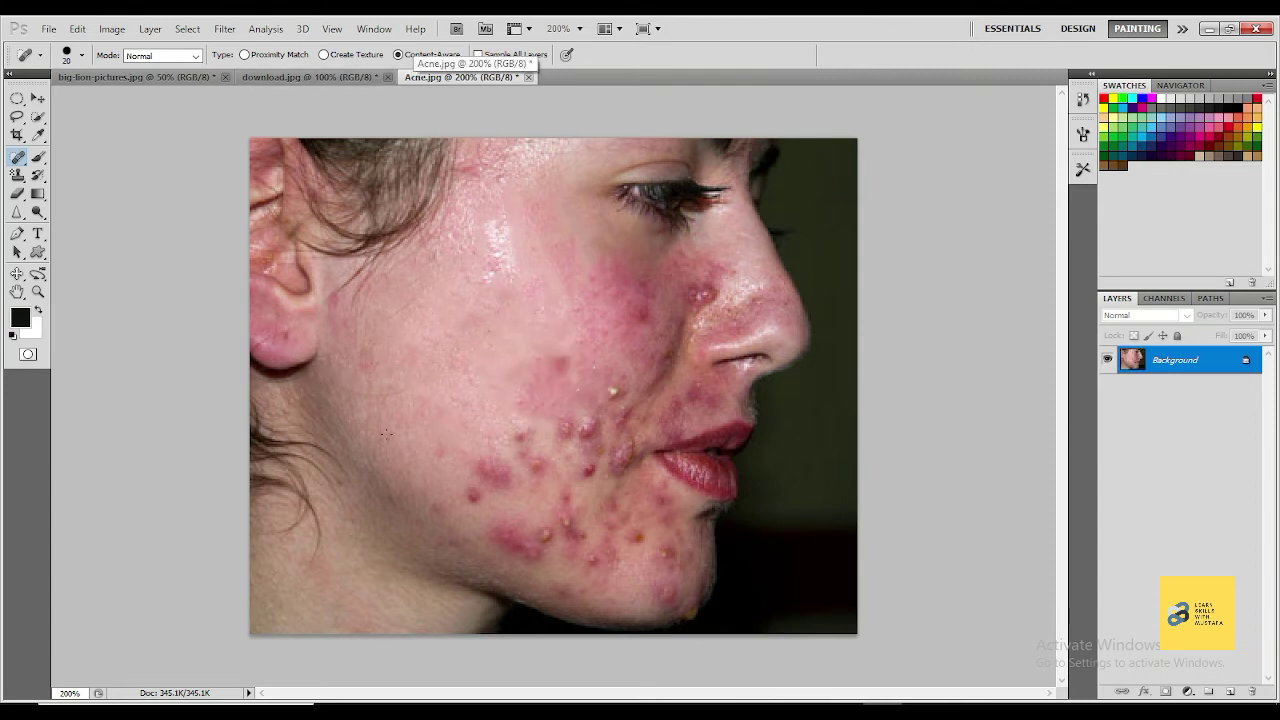
pyautogui.rightClick(18, 158)
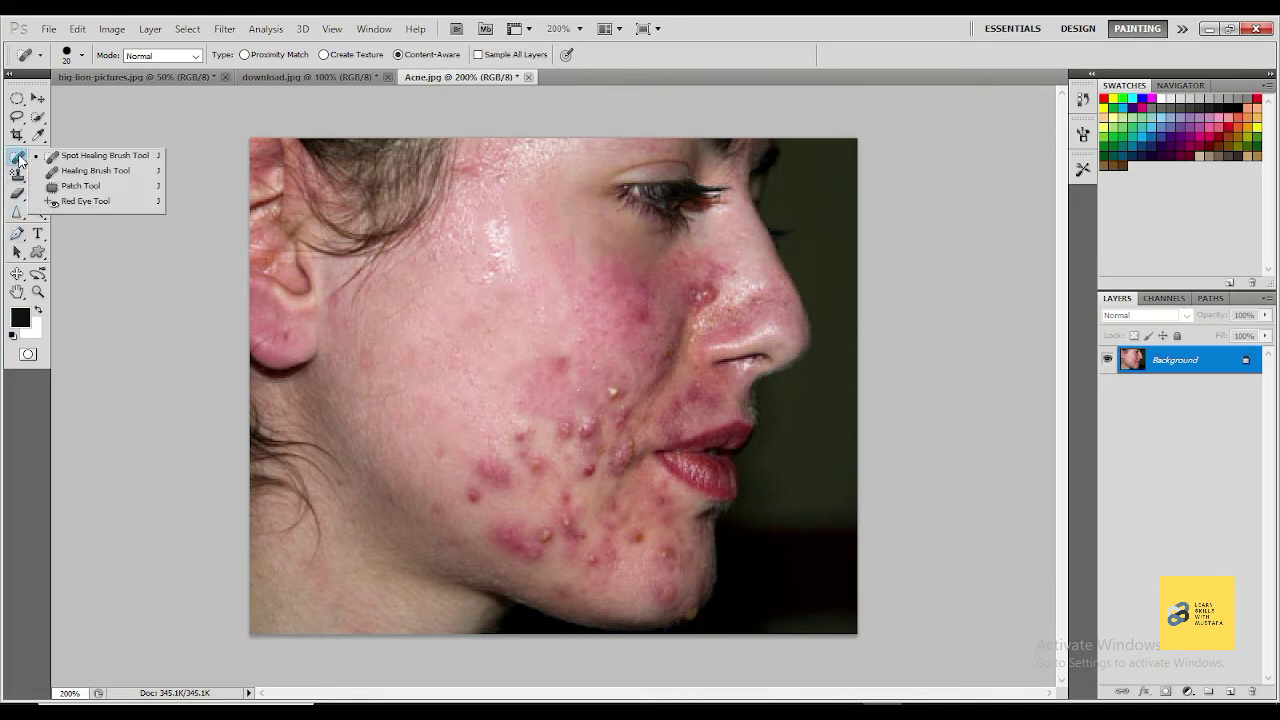
pyautogui.click(80, 171)
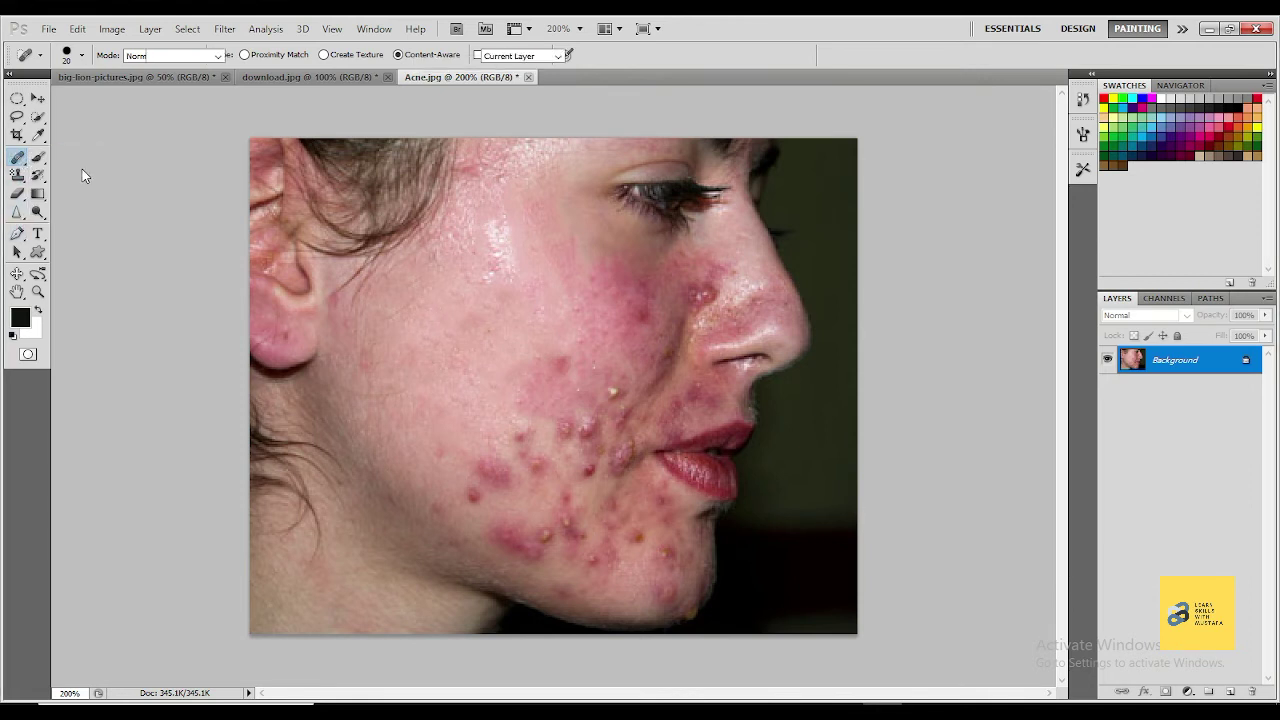
pyautogui.click(488, 474)
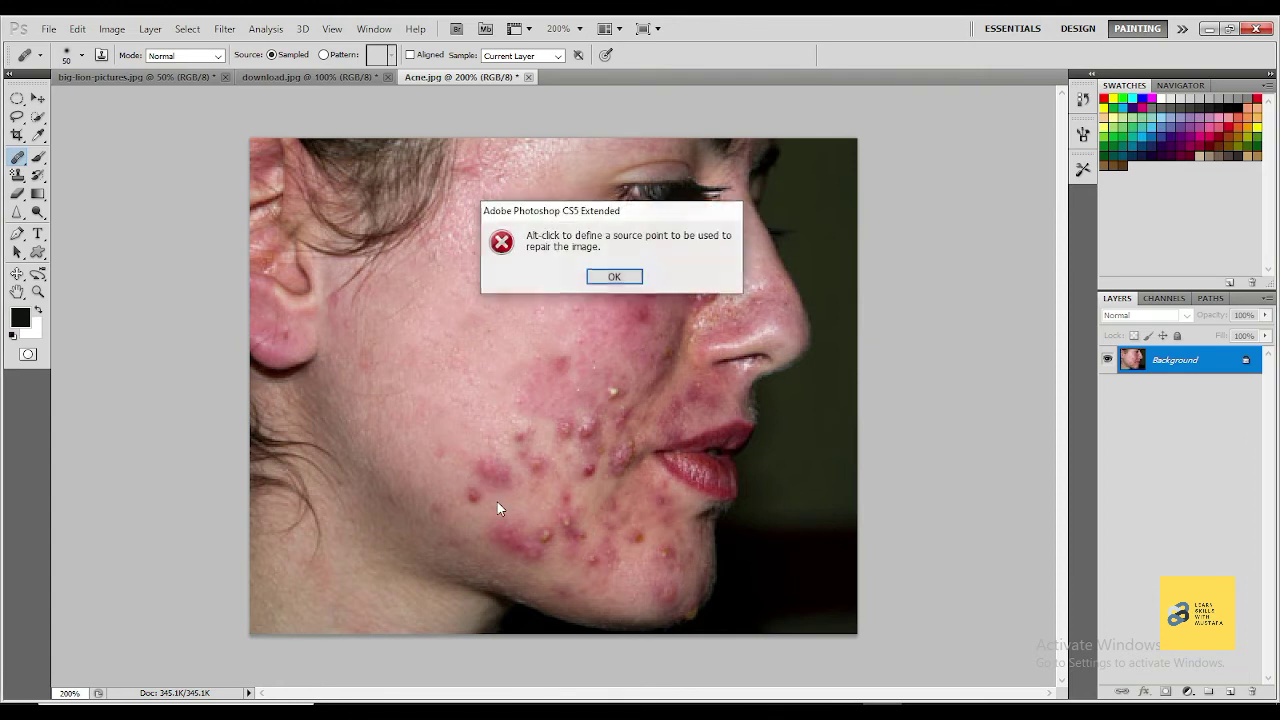
pyautogui.click(612, 275)
pyautogui.click(566, 361)
pyautogui.click(614, 275)
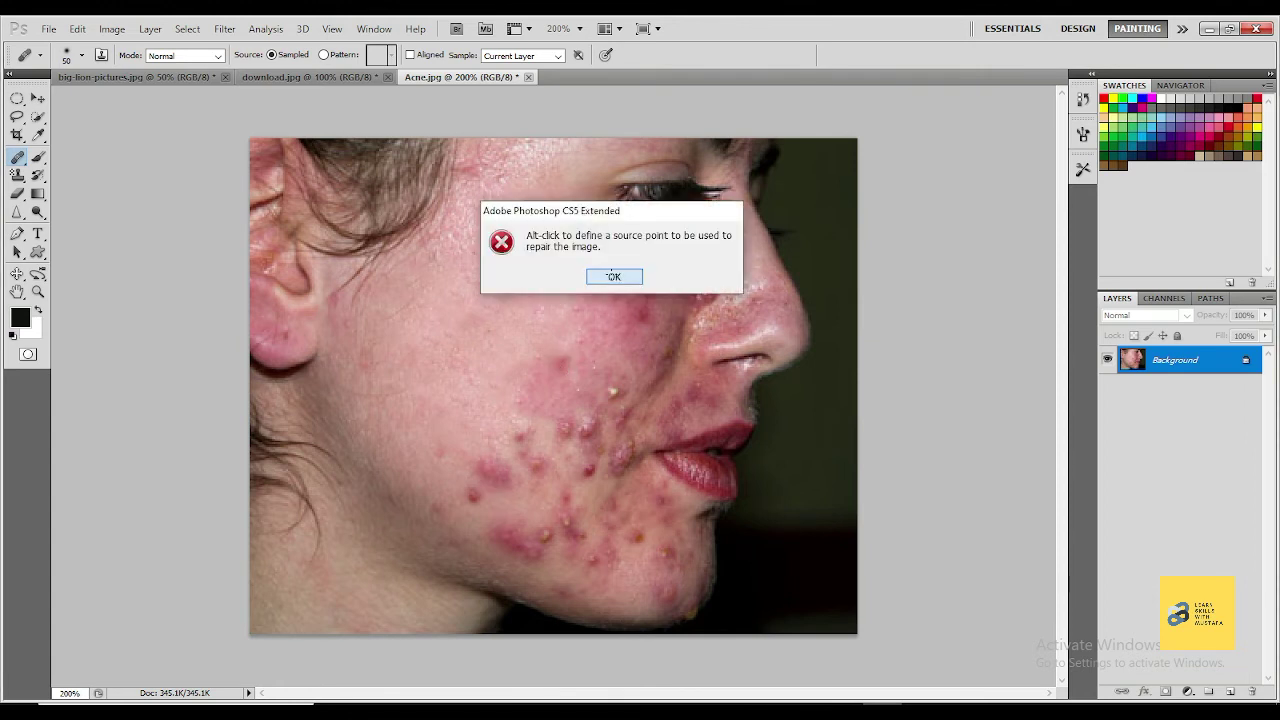
pyautogui.rightClick(19, 161)
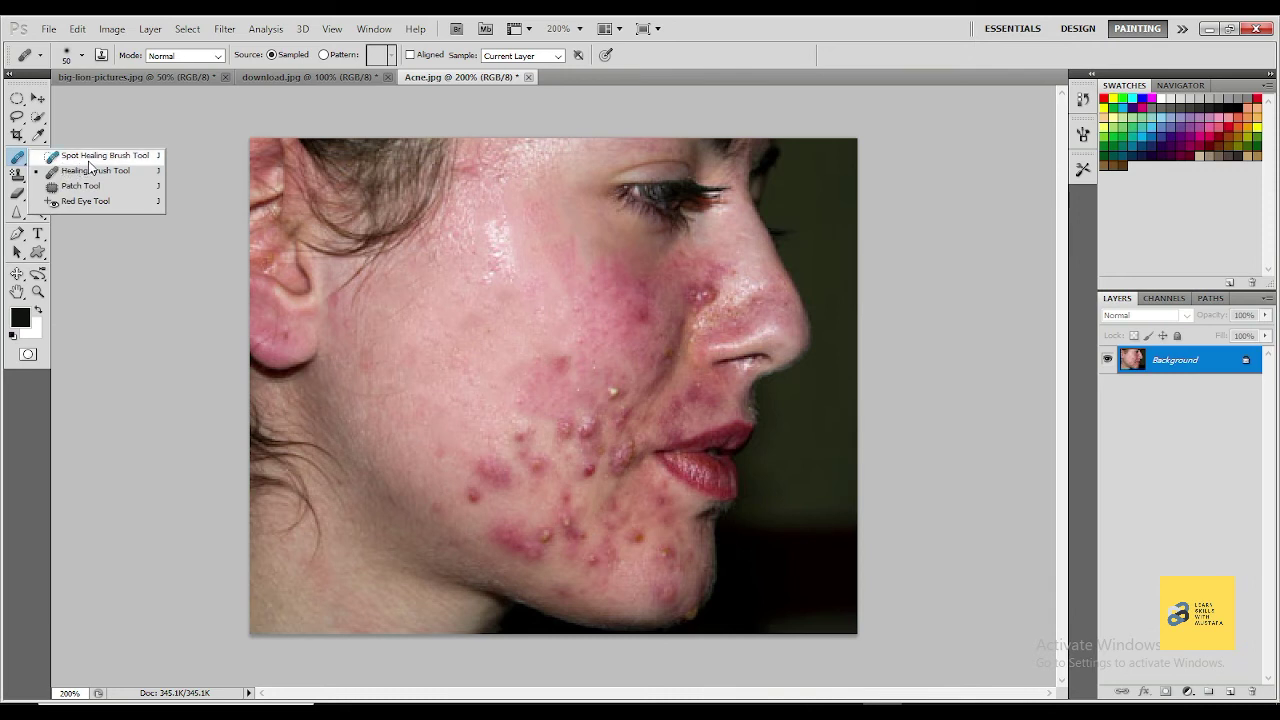
pyautogui.click(89, 157)
pyautogui.rightClick(19, 160)
# Heal the blemishes beside the nose and mouth and the small lower-cheek spots with Spot Healing.
pyautogui.click(84, 158)
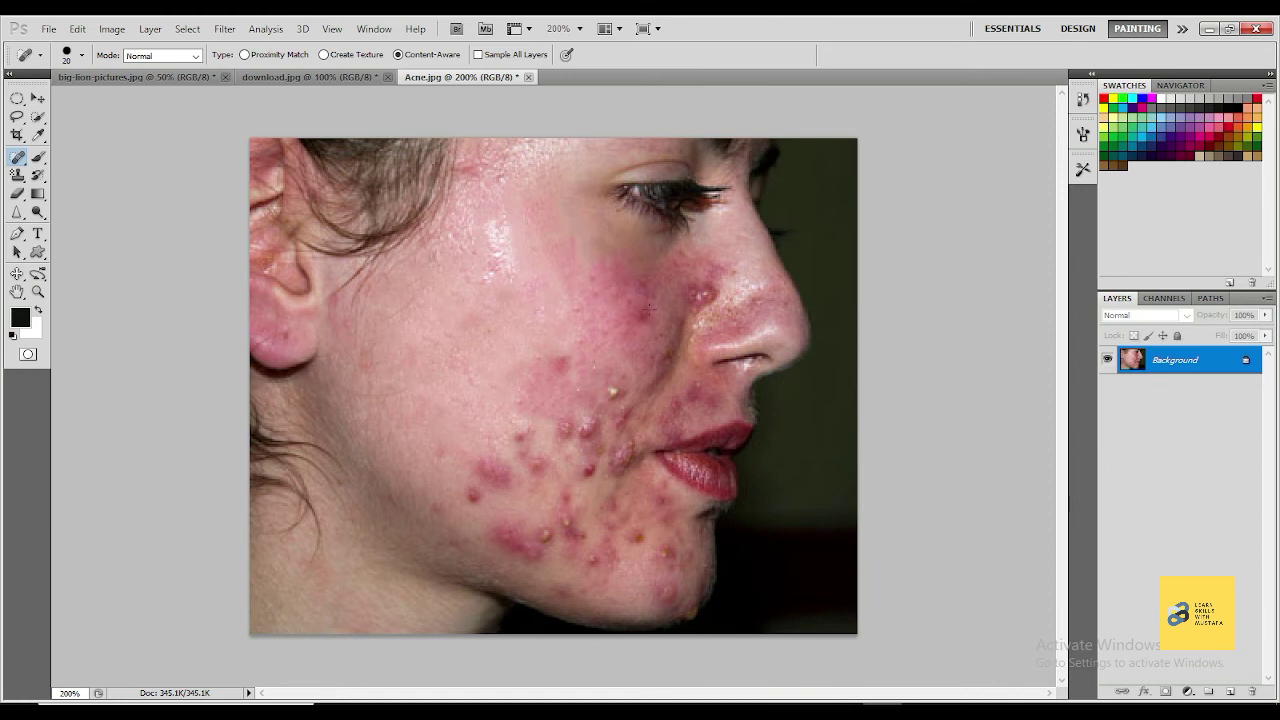
pyautogui.moveTo(545, 288); pyautogui.dragTo(607, 297)
pyautogui.click(582, 427)
pyautogui.click(614, 394)
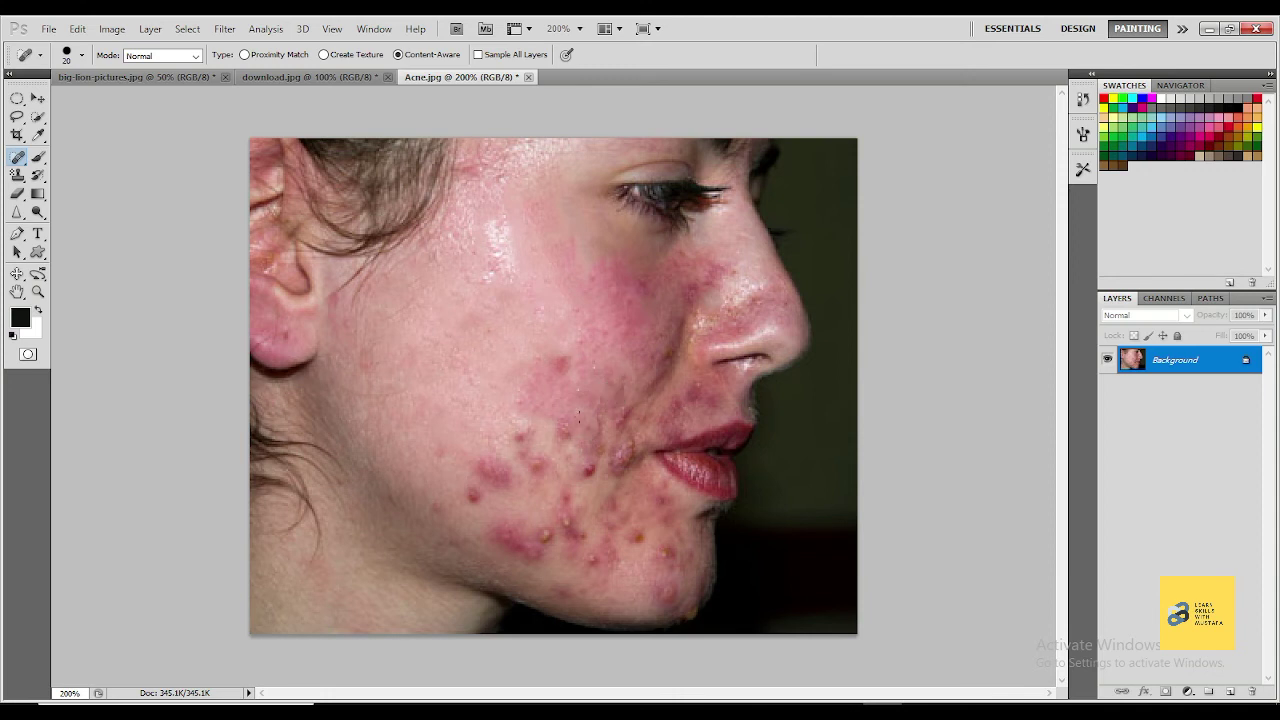
pyautogui.click(565, 436)
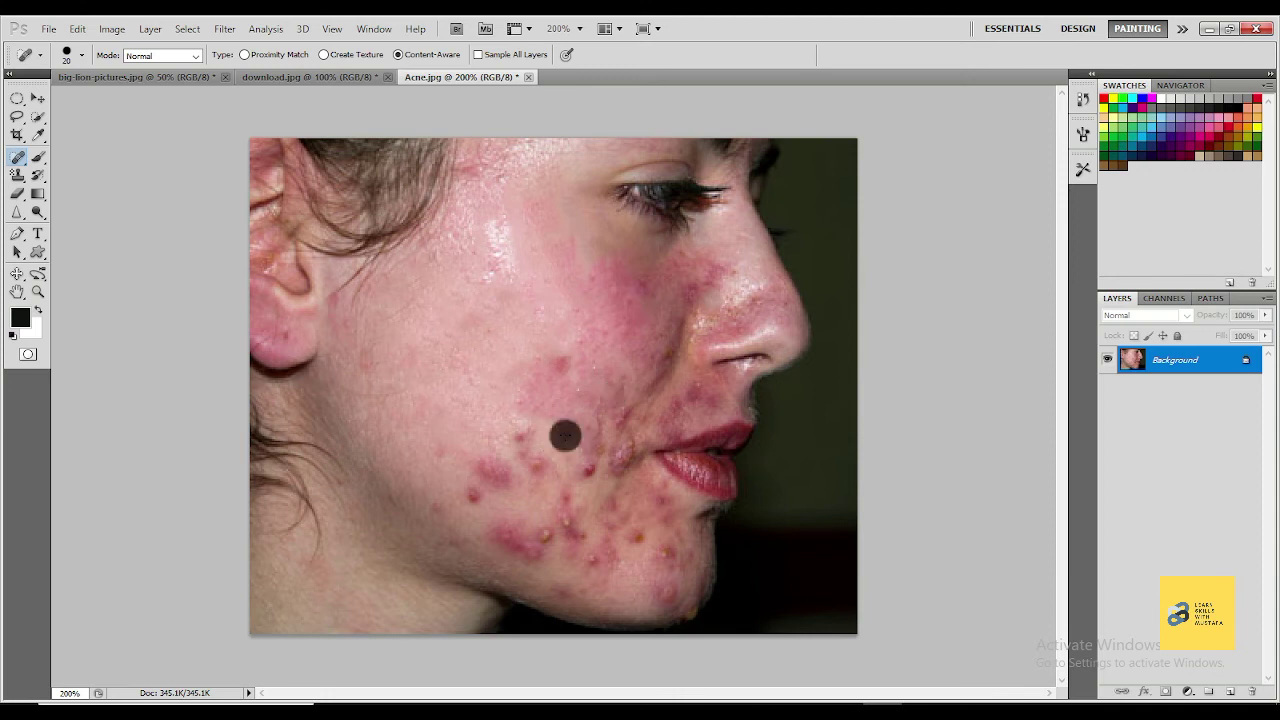
pyautogui.click(563, 359)
# Click away the pimples on the lower cheek, toward the jaw, near the chin and mouth.
pyautogui.click(534, 468)
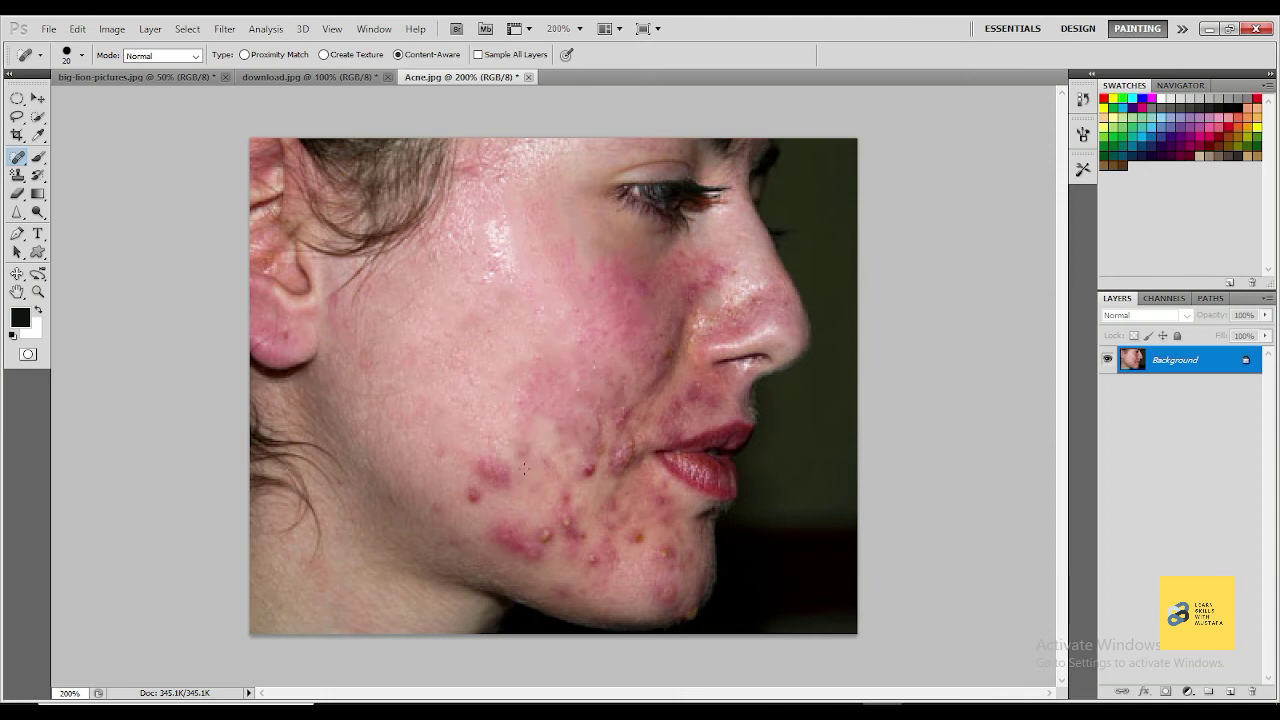
pyautogui.click(504, 482)
pyautogui.click(464, 494)
pyautogui.click(478, 504)
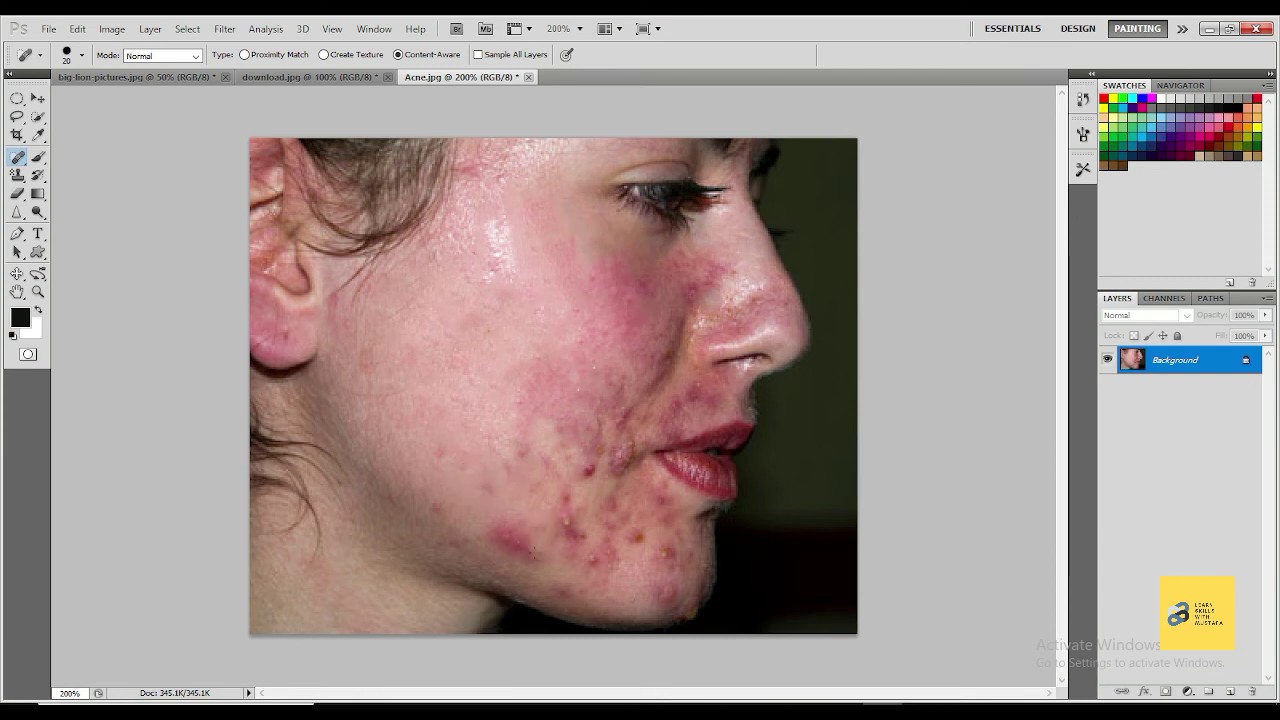
pyautogui.click(519, 546)
pyautogui.click(506, 535)
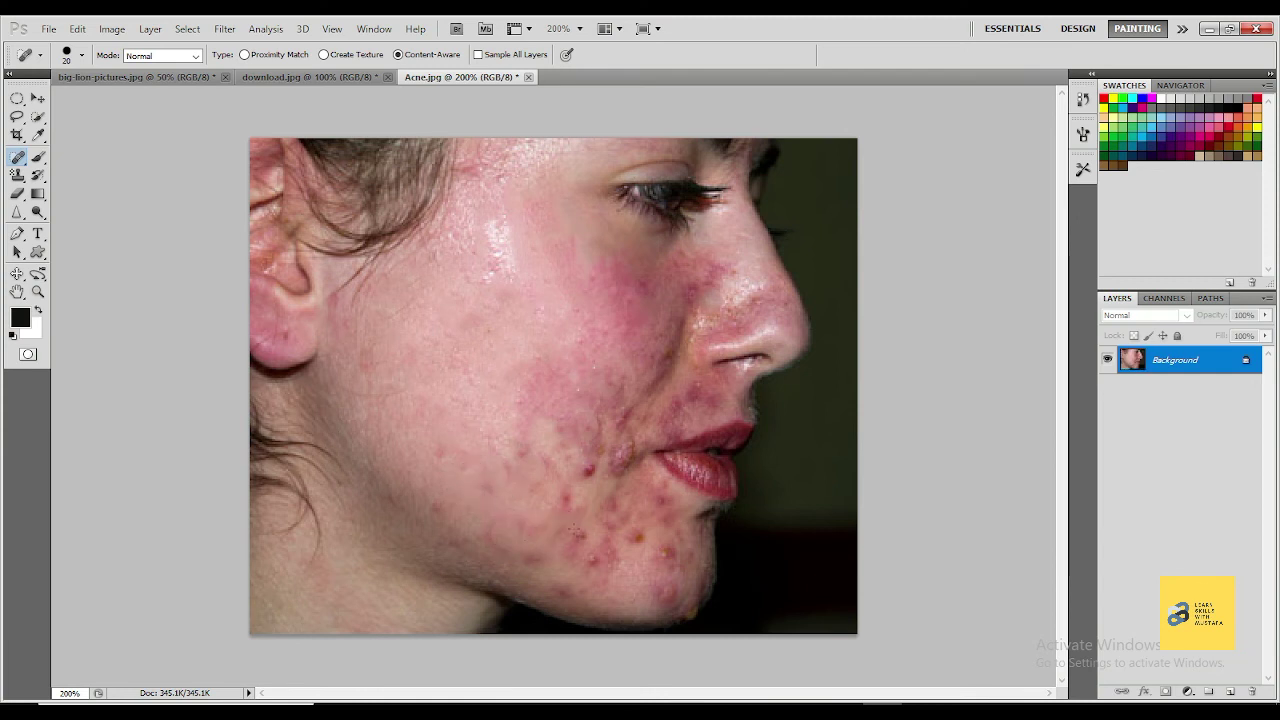
pyautogui.click(575, 533)
pyautogui.click(574, 502)
pyautogui.click(590, 474)
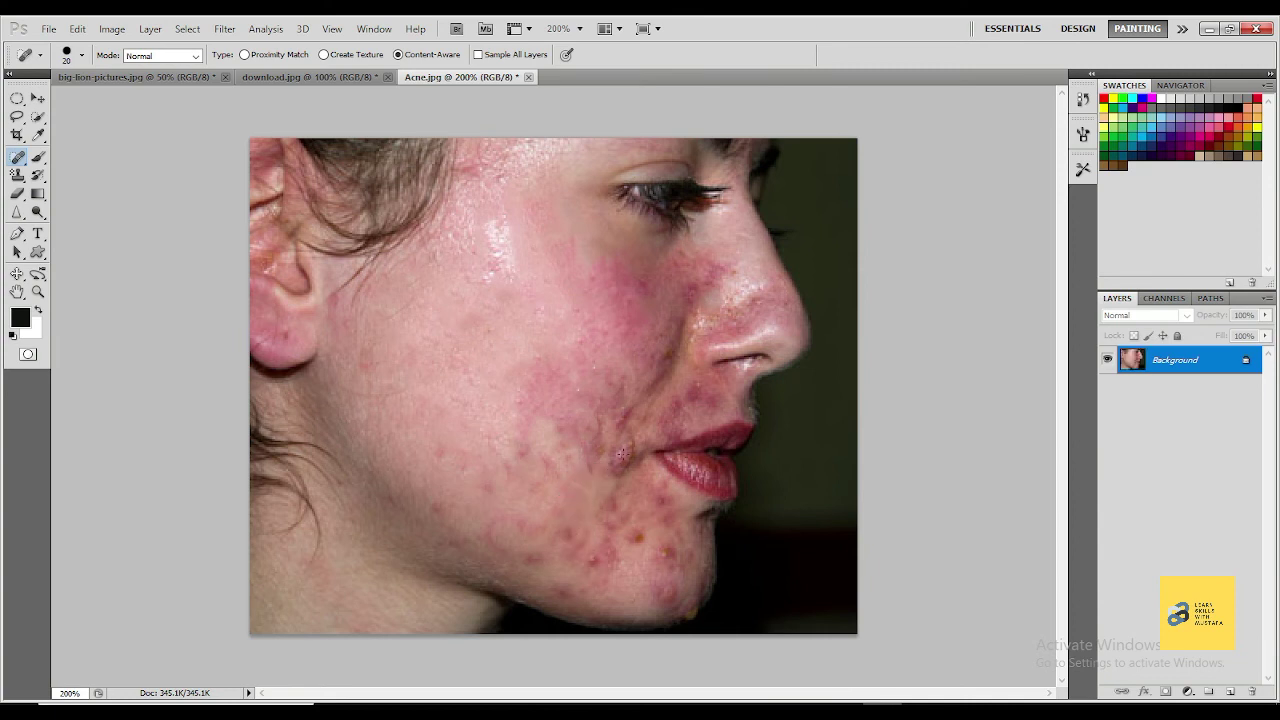
pyautogui.click(622, 455)
pyautogui.click(594, 454)
# Sweep broad strokes over the remaining lower-cheek and jaw blemishes, then touch up chin spots.
pyautogui.moveTo(450, 352); pyautogui.dragTo(598, 438)
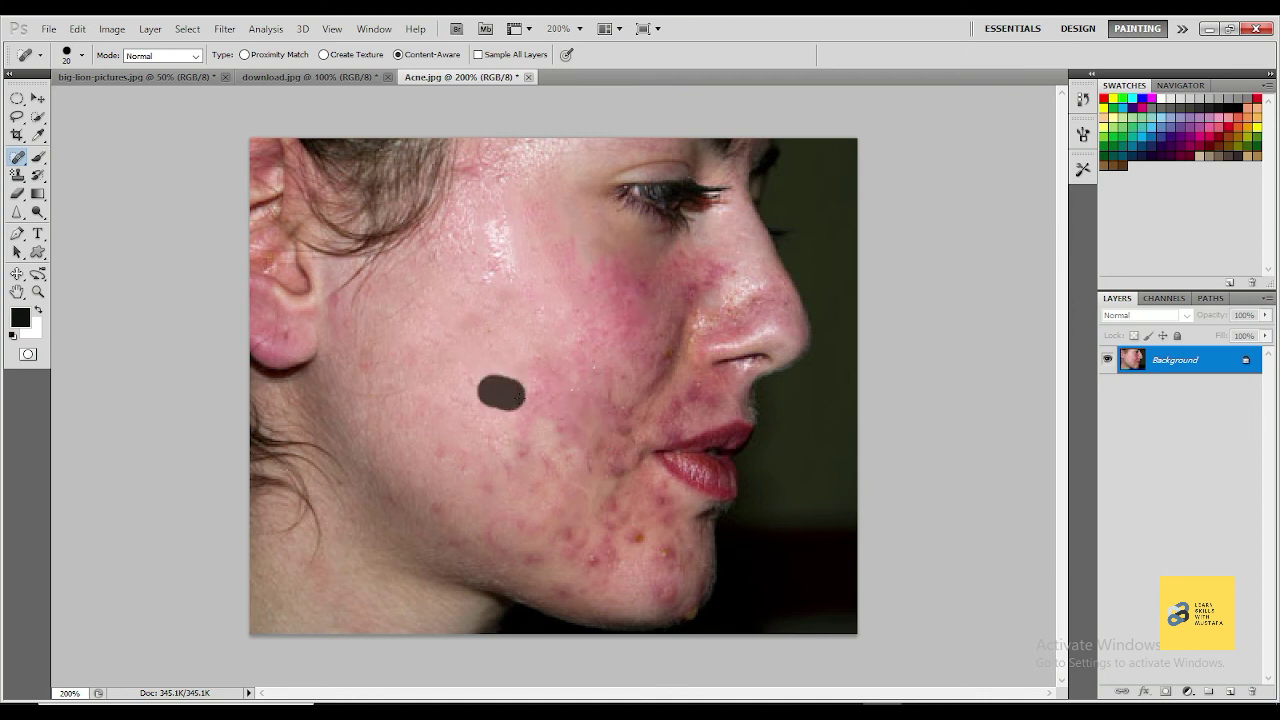
pyautogui.moveTo(390, 408); pyautogui.dragTo(636, 516)
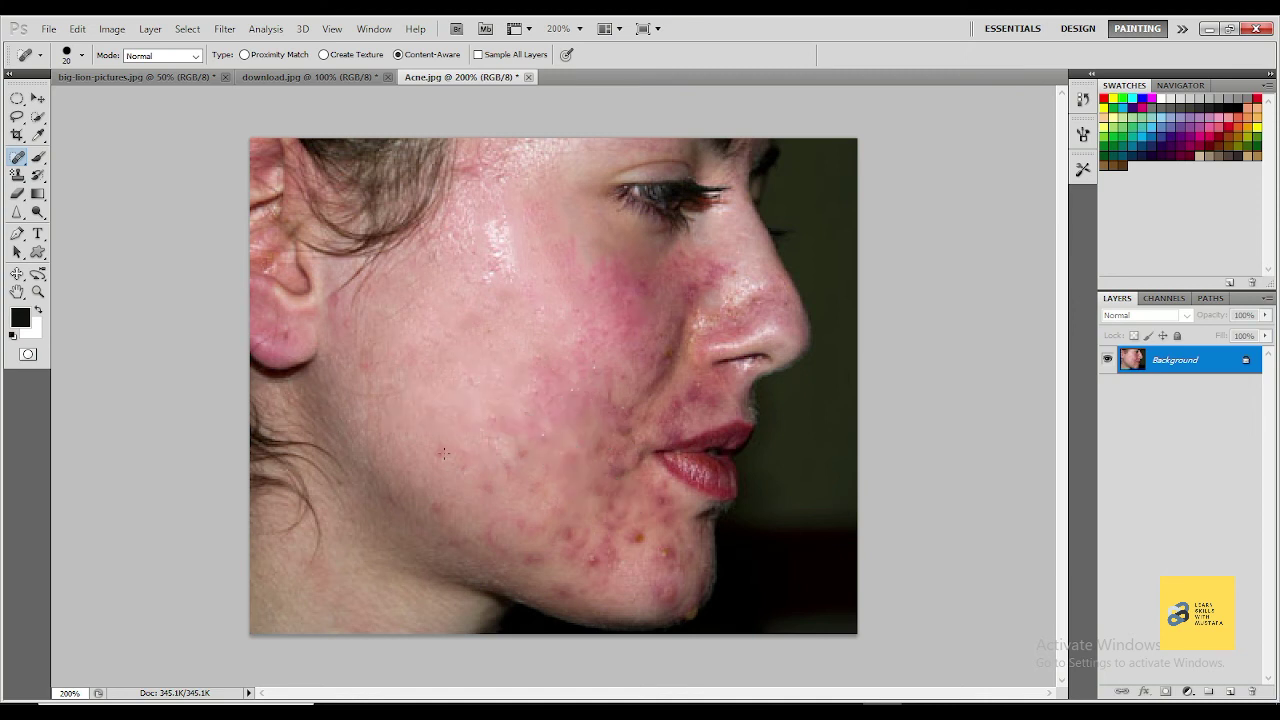
pyautogui.moveTo(443, 454); pyautogui.dragTo(640, 550)
pyautogui.moveTo(490, 510); pyautogui.dragTo(620, 542)
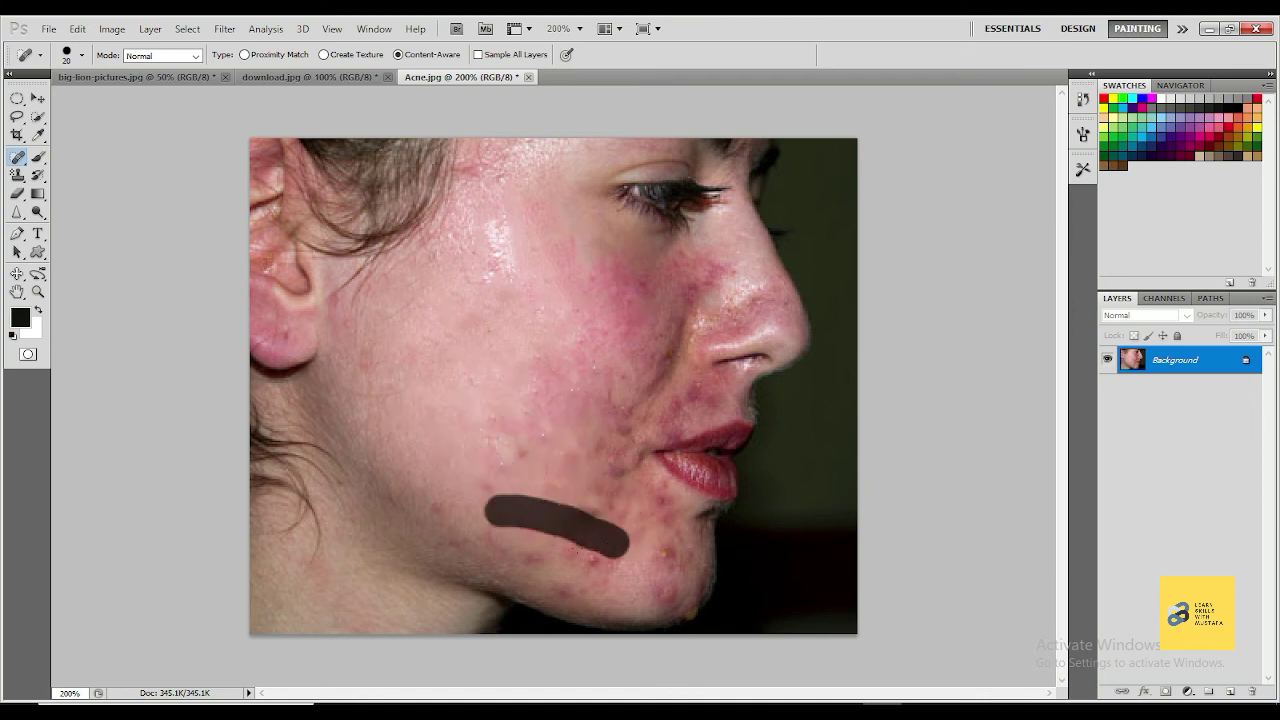
pyautogui.moveTo(530, 520); pyautogui.dragTo(640, 578)
pyautogui.click(666, 551)
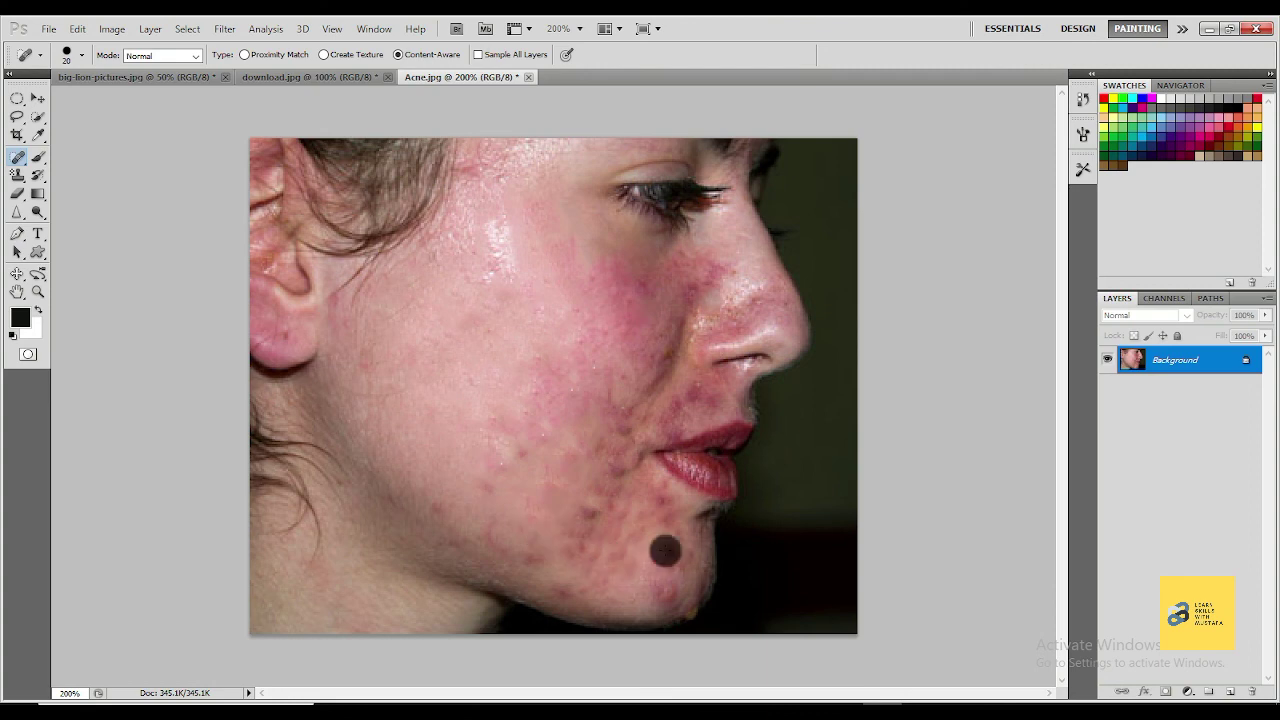
pyautogui.click(575, 398)
# Zoom out to view the whole retouched Acne.jpg photo.
pyautogui.hotkey('ctrl', '-')
pyautogui.hotkey('ctrl', '-')
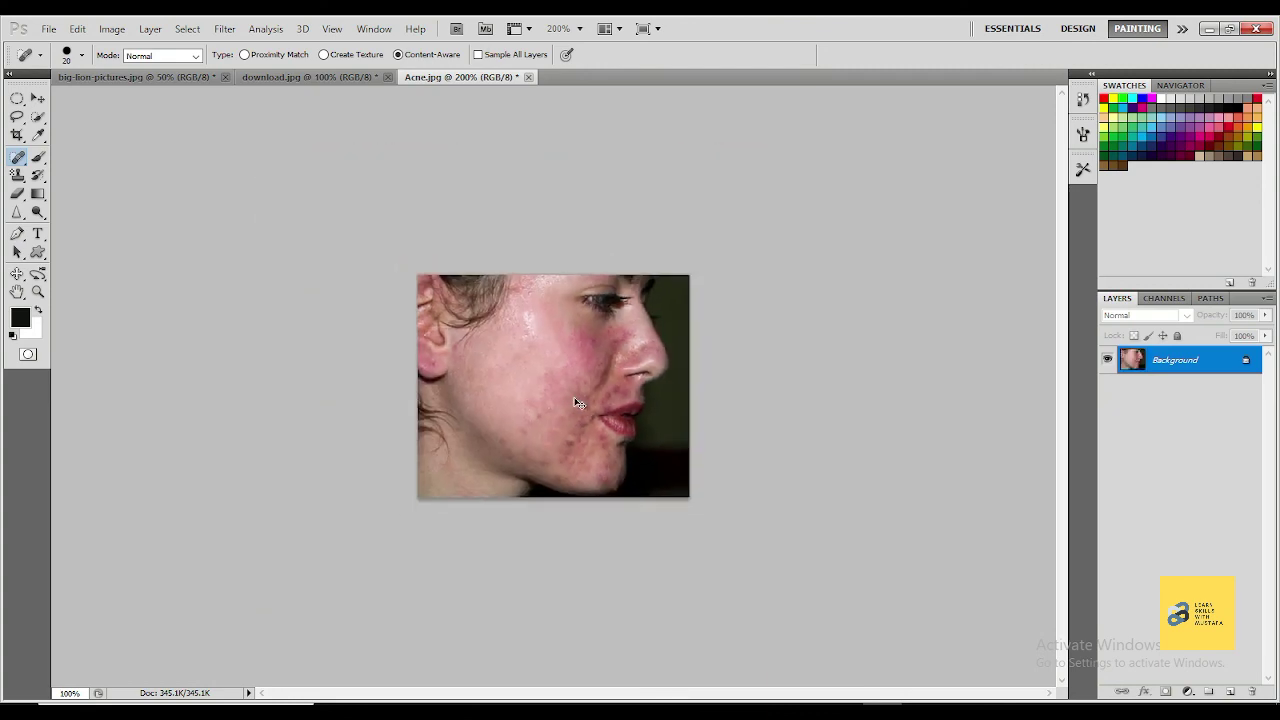